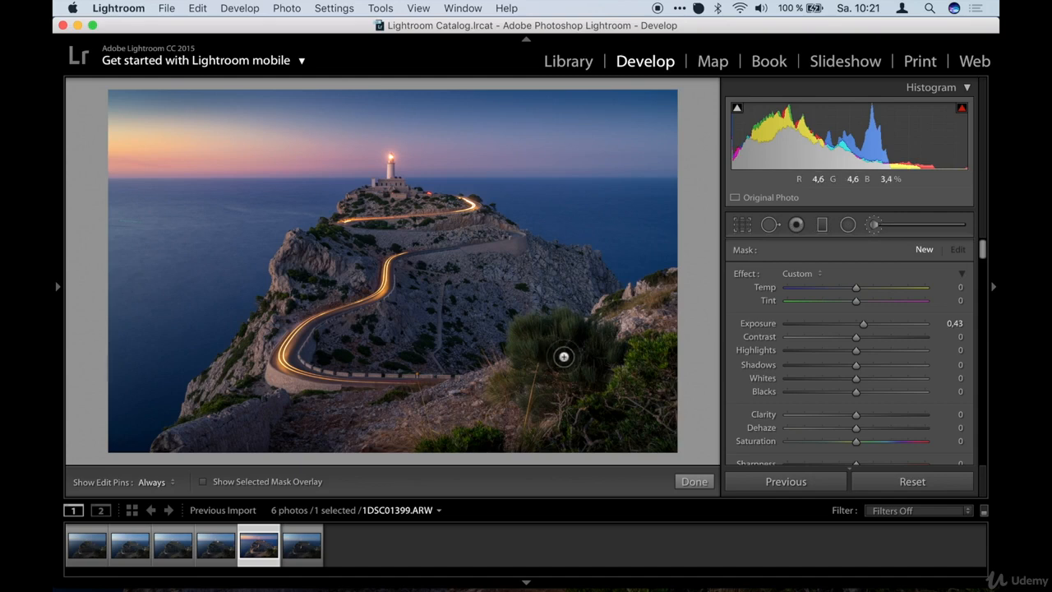
Paint an Adjustment Brush mask over the large bush in the foreground and set its exposure to 1,87.
drag(564, 357, 497, 246)
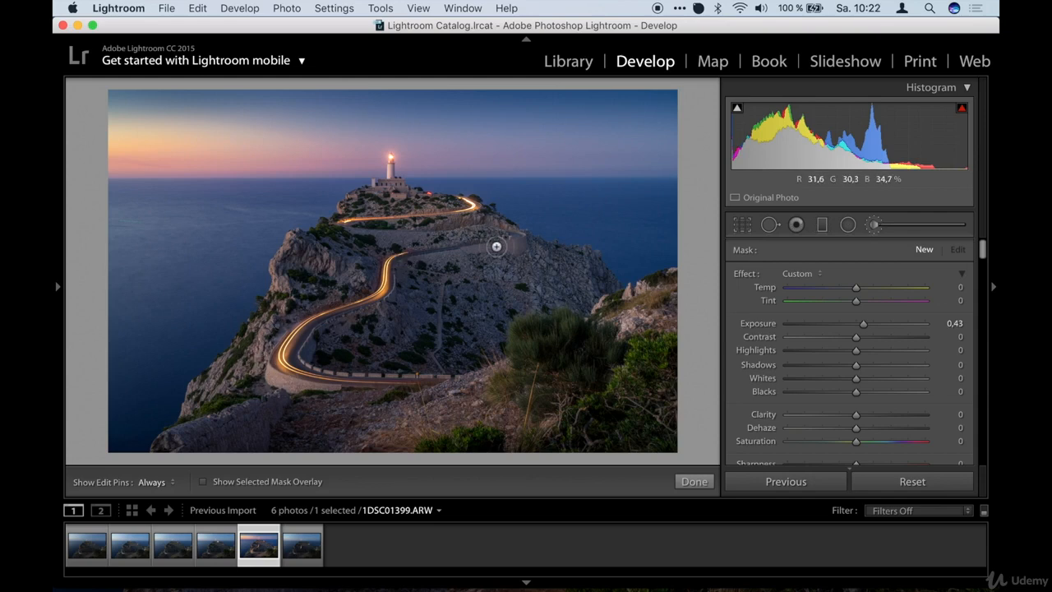
drag(496, 246, 432, 419)
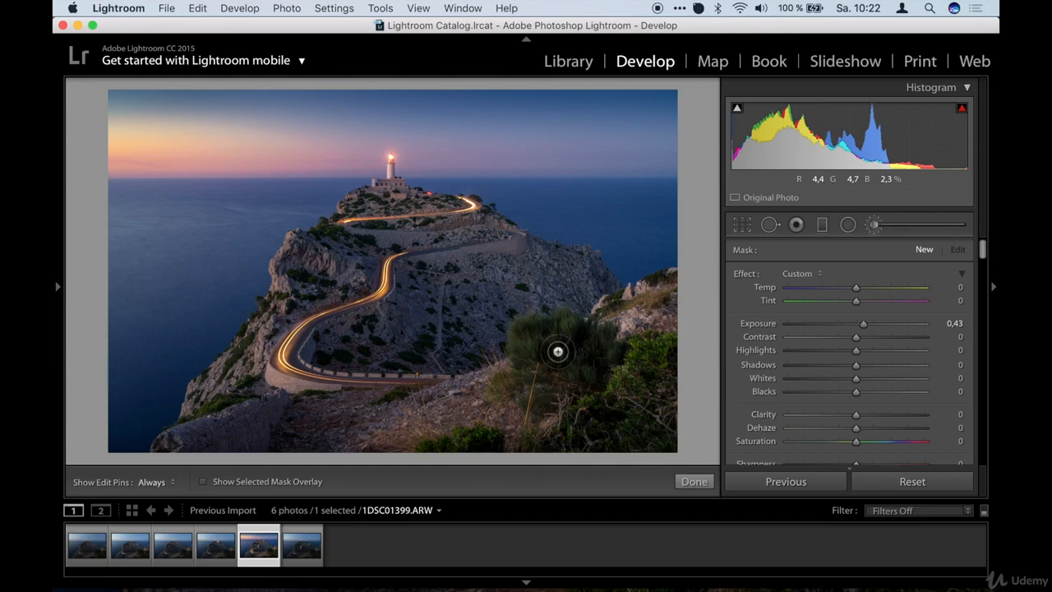
key(h)
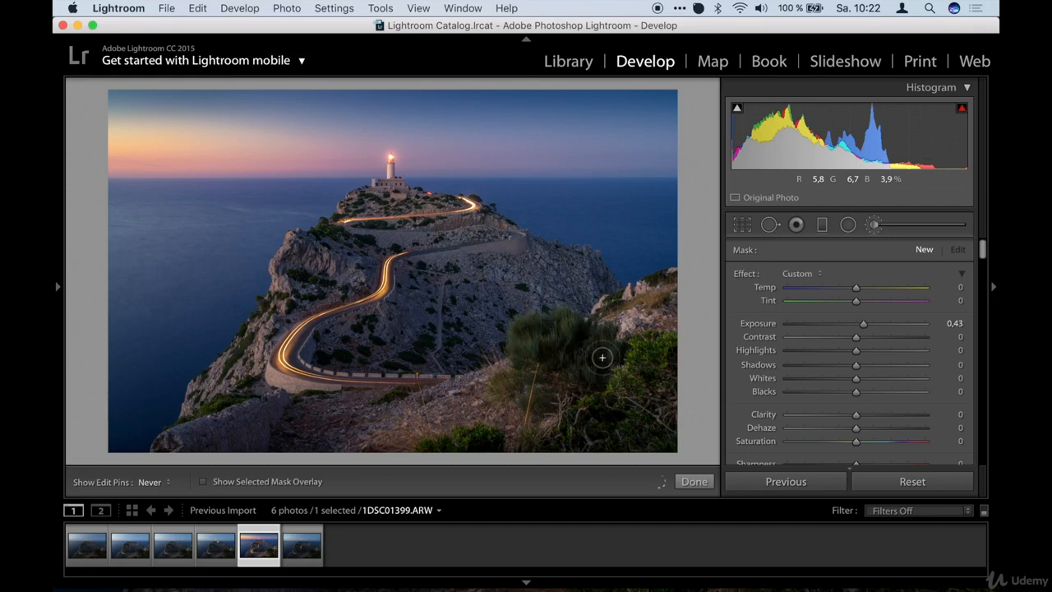
key(h)
mouse_move(605, 358)
mouse_down()
mouse_move(564, 381)
mouse_move(550, 354)
mouse_up()
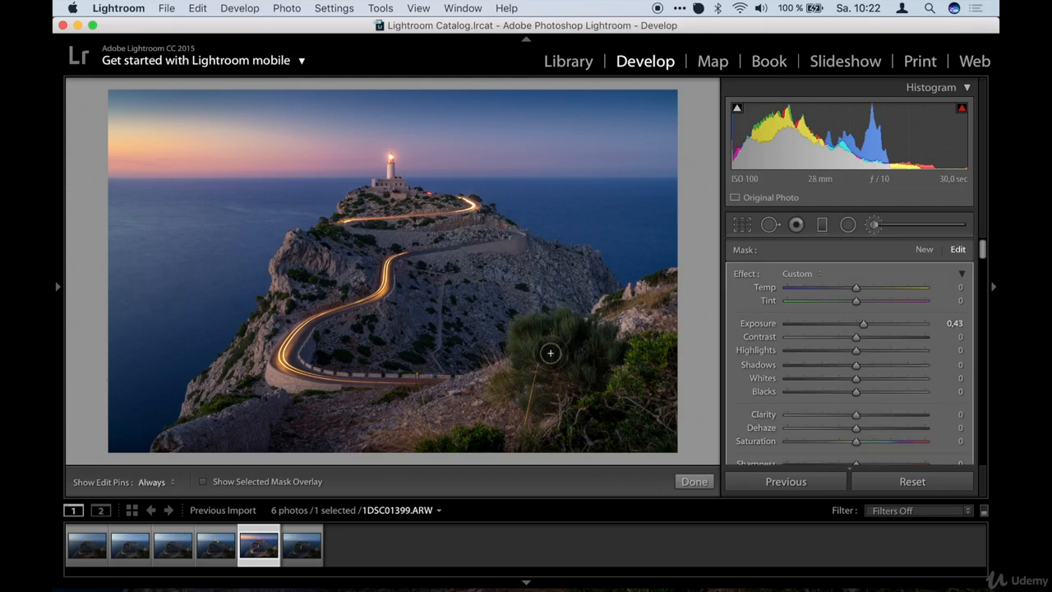
drag(871, 323, 890, 329)
Extend the brush mask over the remaining foreground bushes with edit pins toggled, erase the excess, and finish the brush adjustment.
key(h)
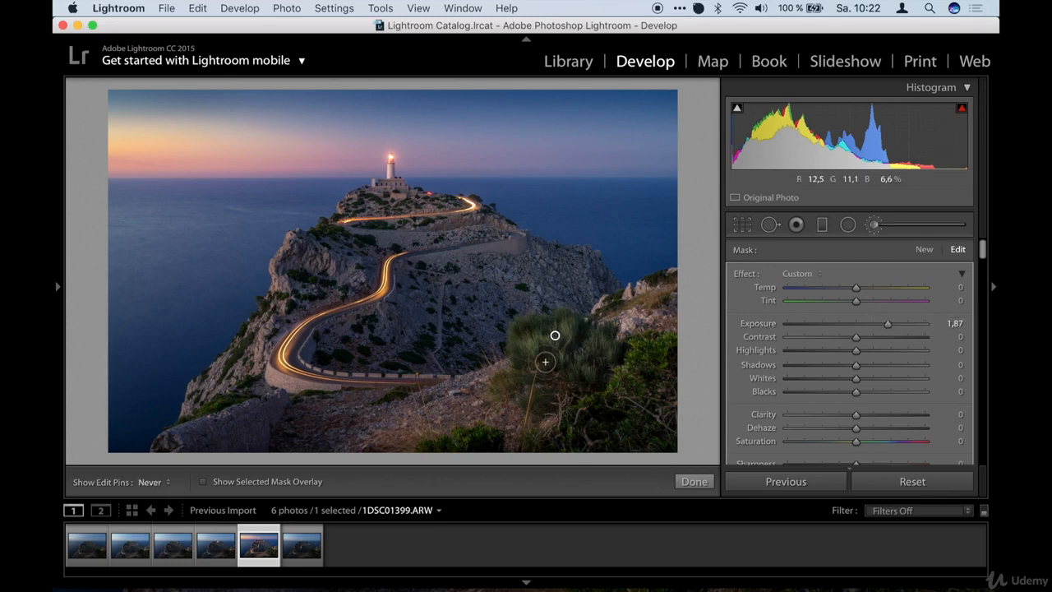
key(h)
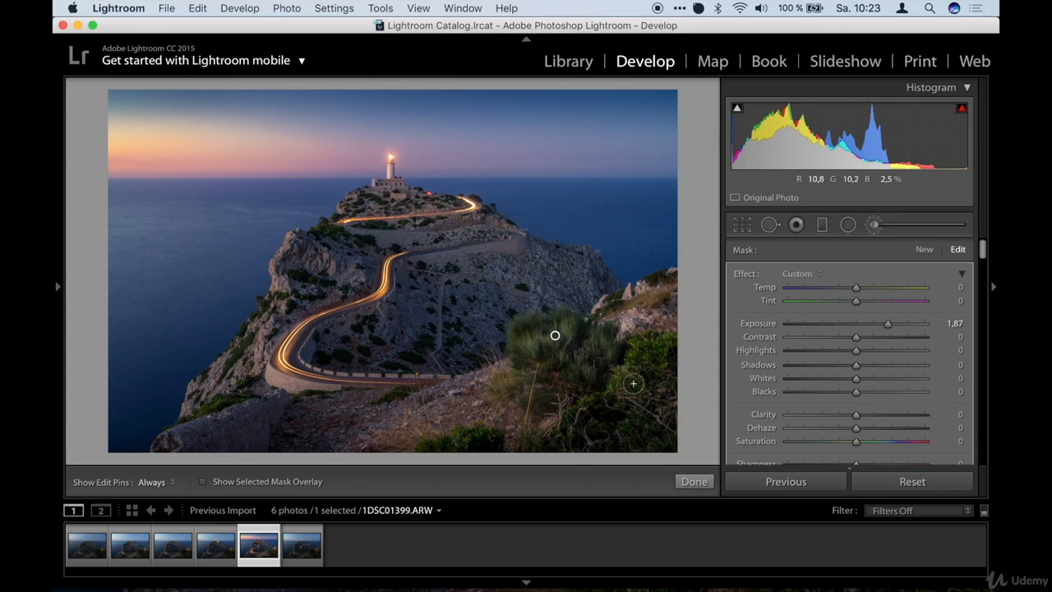
key(h)
key(h)
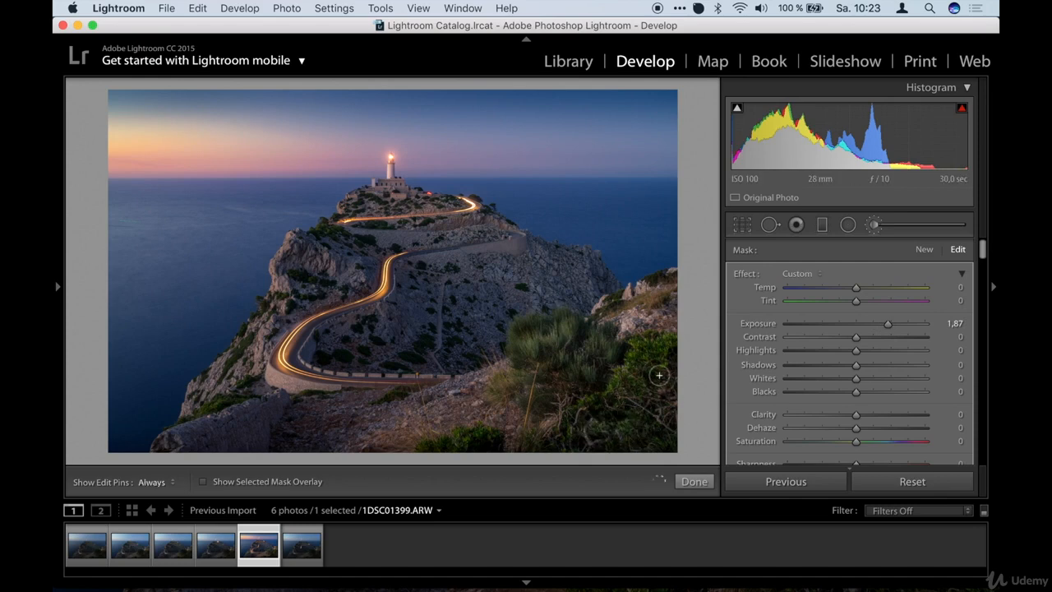
key(h)
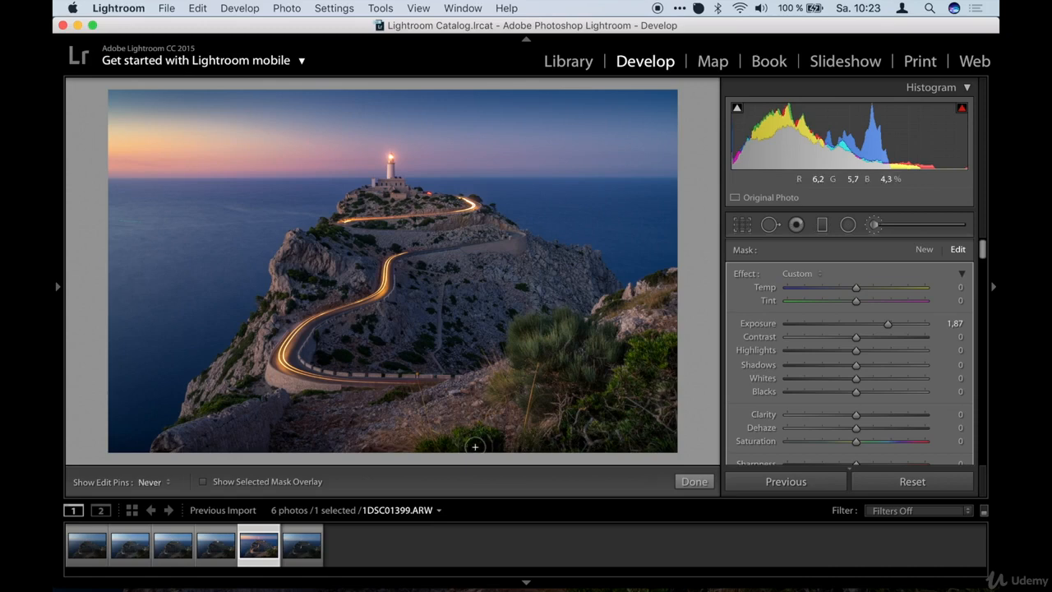
key(h)
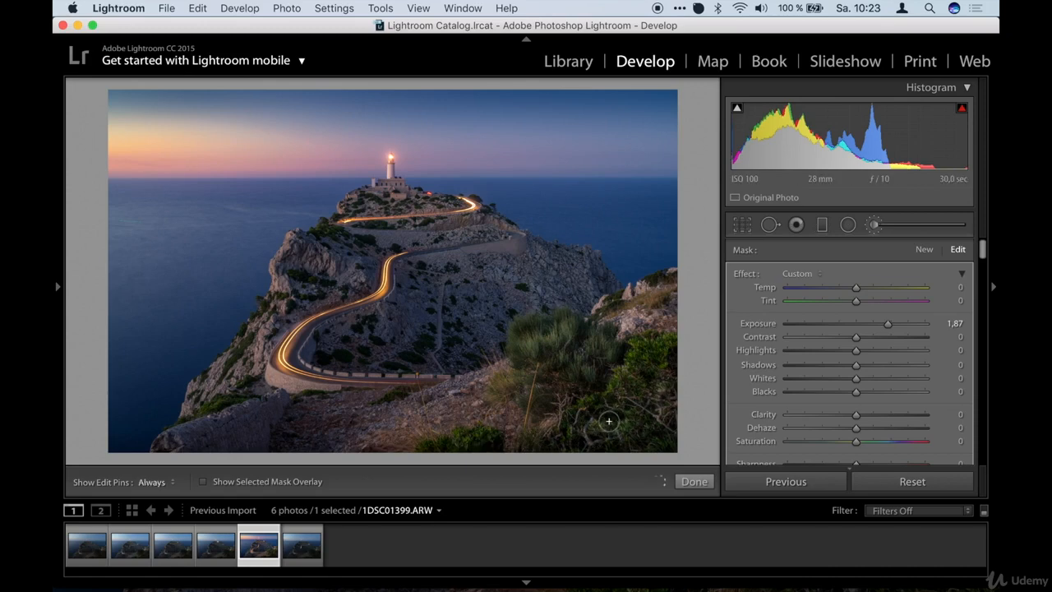
key(alt)
mouse_move(602, 426)
mouse_down()
mouse_move(593, 430)
mouse_move(621, 423)
mouse_up()
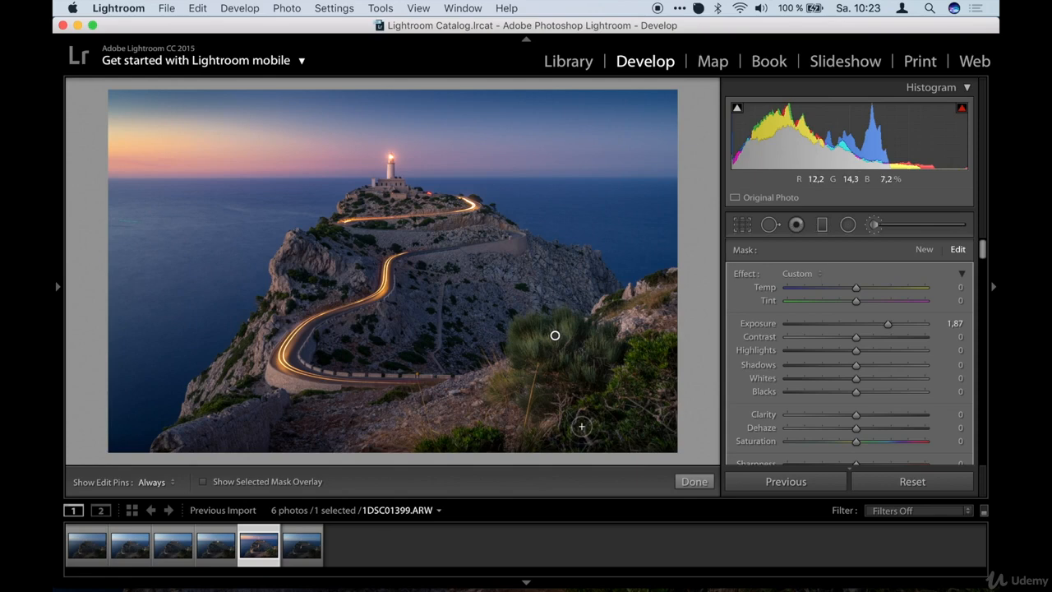
click(695, 483)
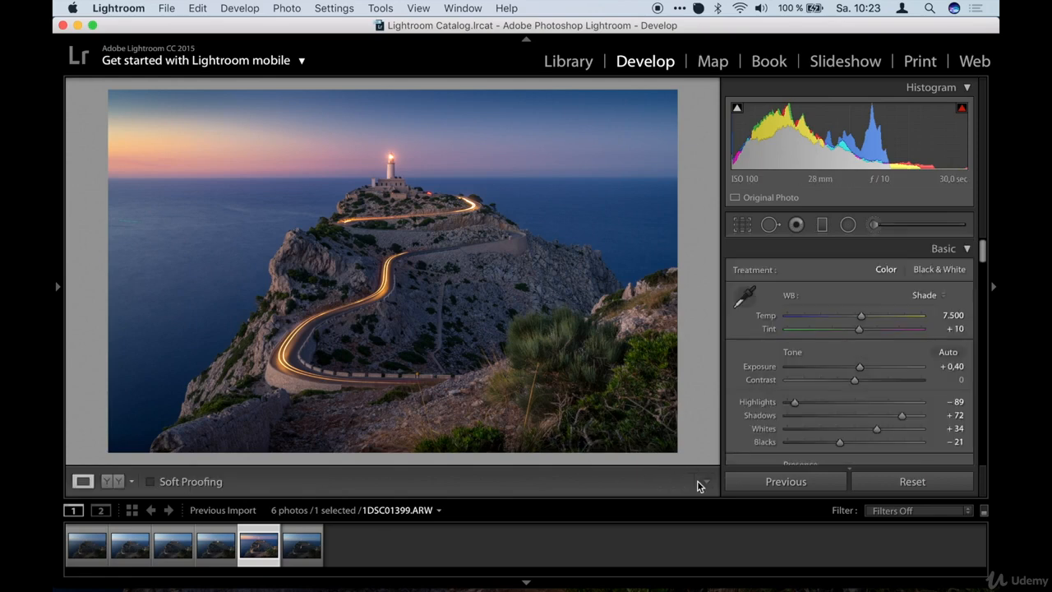
Add a radial filter over the rock face left of the winding road and set its exposure to 0,68.
click(849, 225)
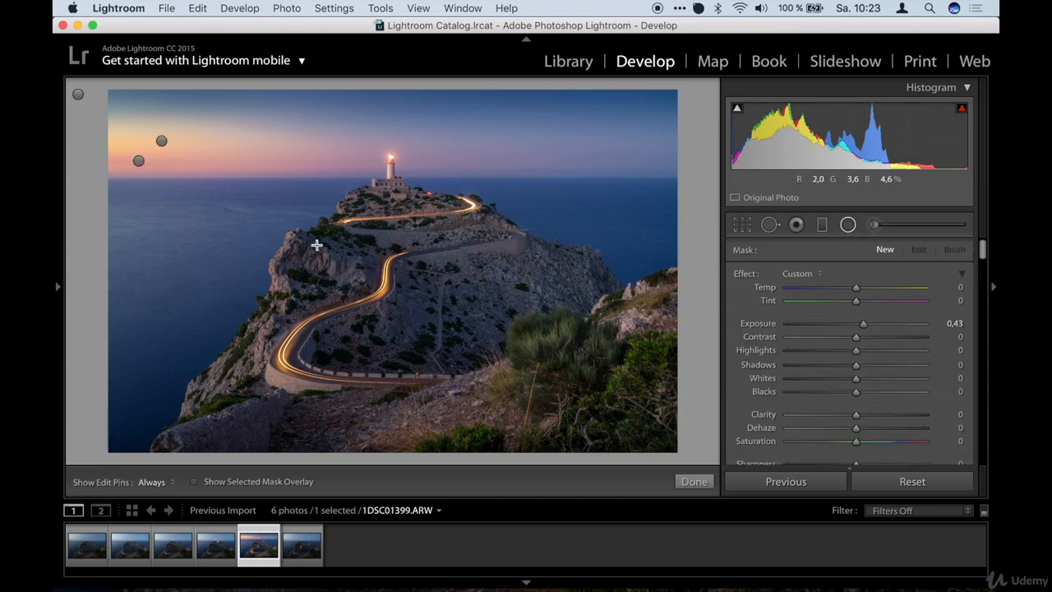
mouse_move(318, 245)
mouse_down()
mouse_move(360, 272)
mouse_move(353, 260)
mouse_move(329, 260)
mouse_move(370, 262)
mouse_move(331, 234)
mouse_up()
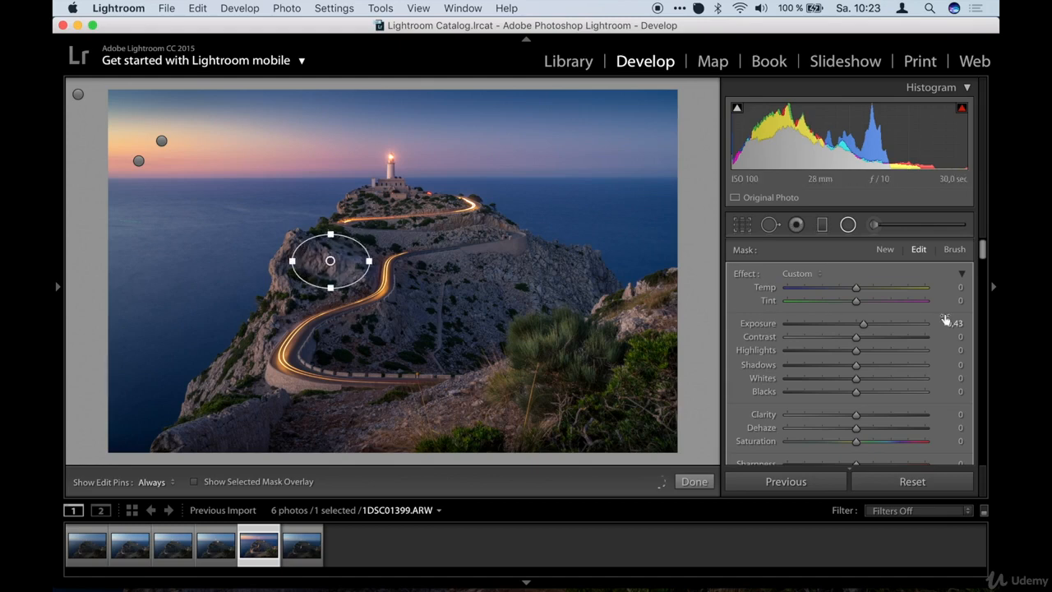
drag(867, 324, 872, 324)
Switch the radial filters off and back on to compare the photo with and without them.
scroll(874, 369, down, 5)
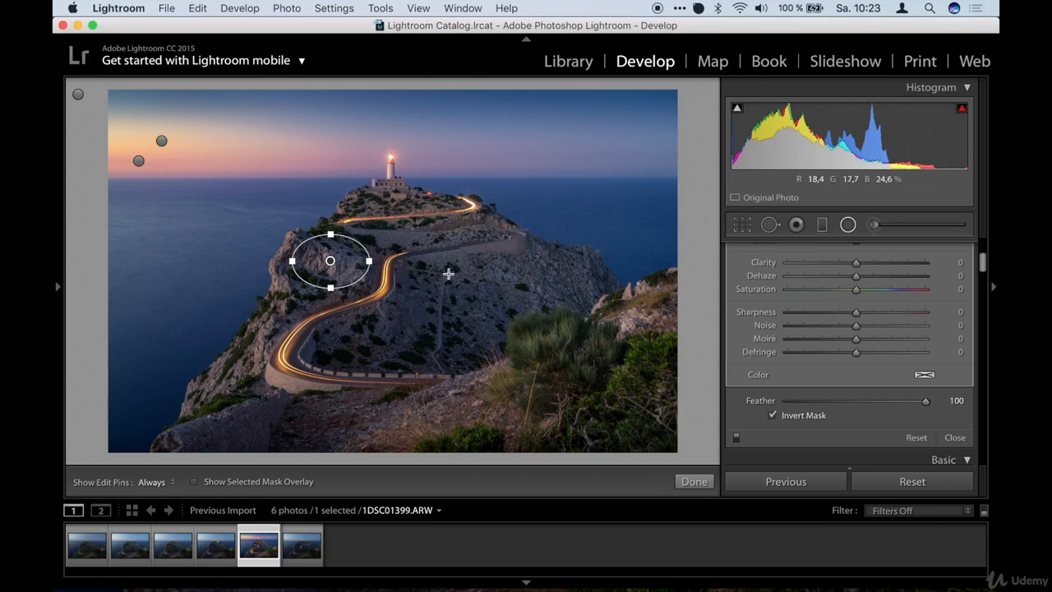
scroll(805, 304, down, 5)
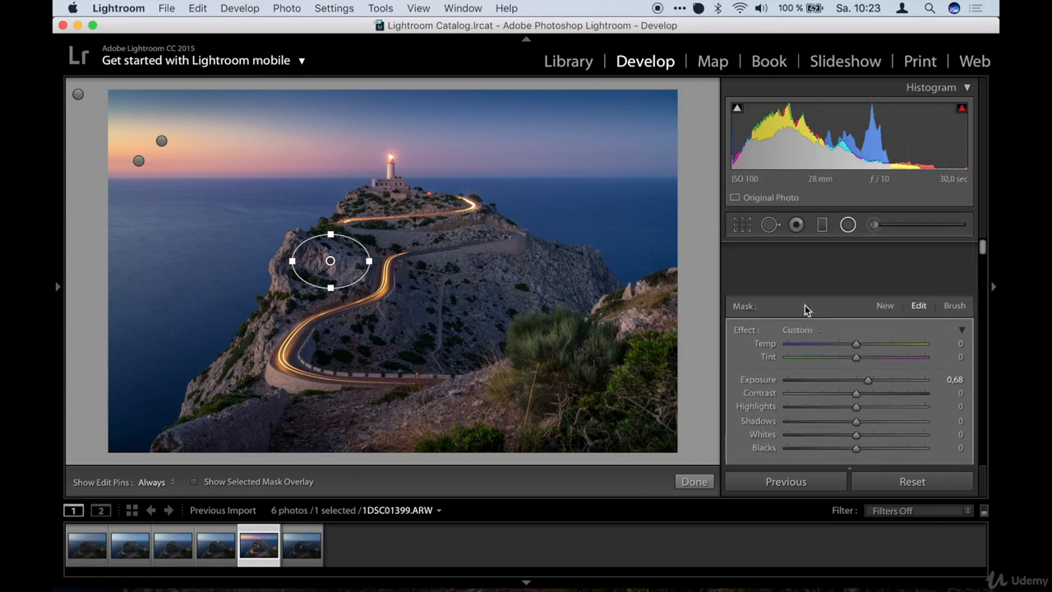
scroll(816, 355, up, 4)
scroll(816, 359, down, 1)
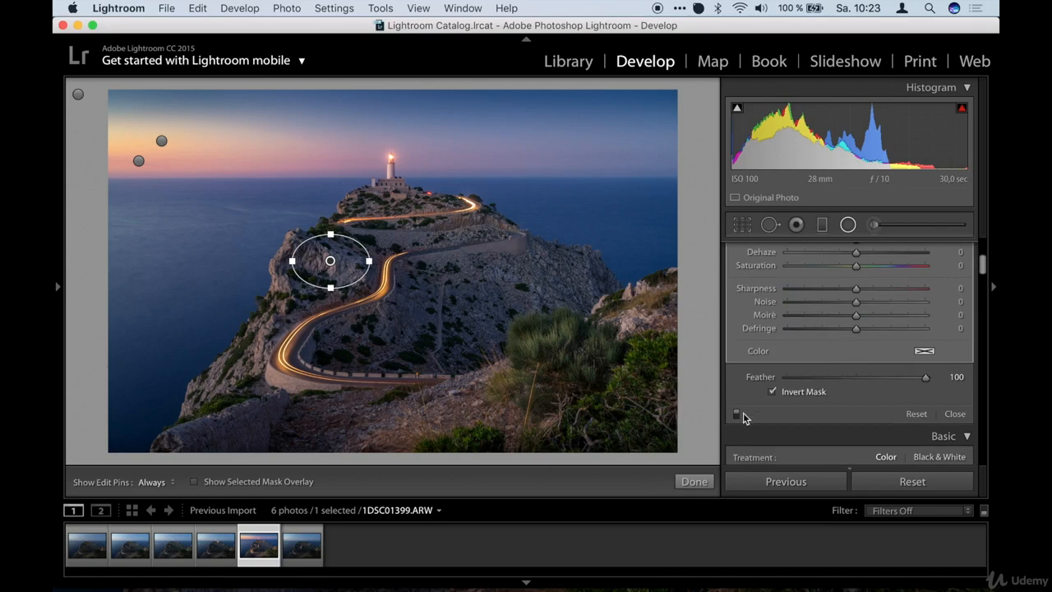
click(737, 415)
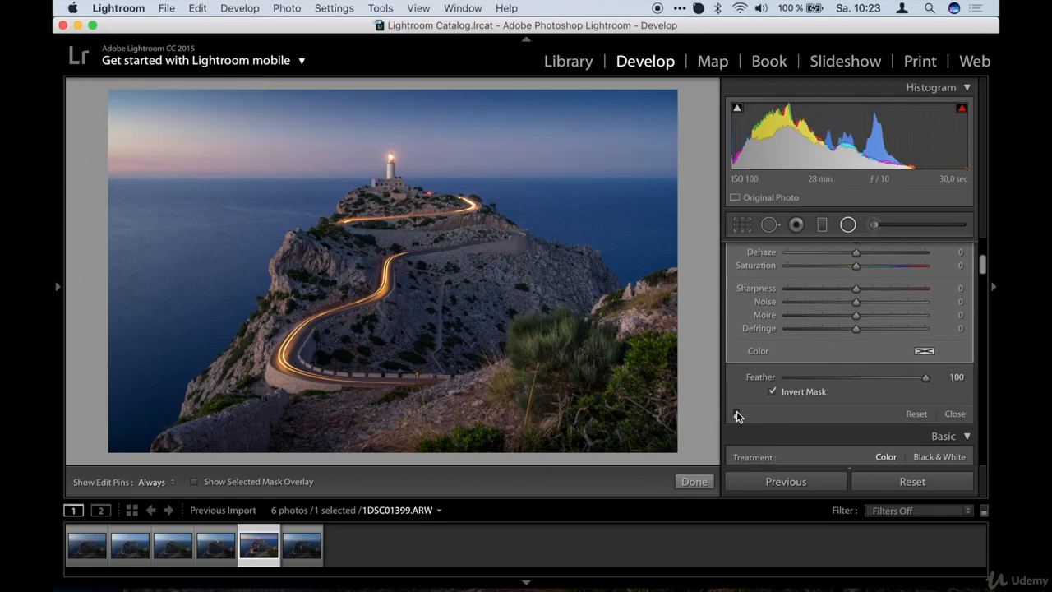
click(738, 415)
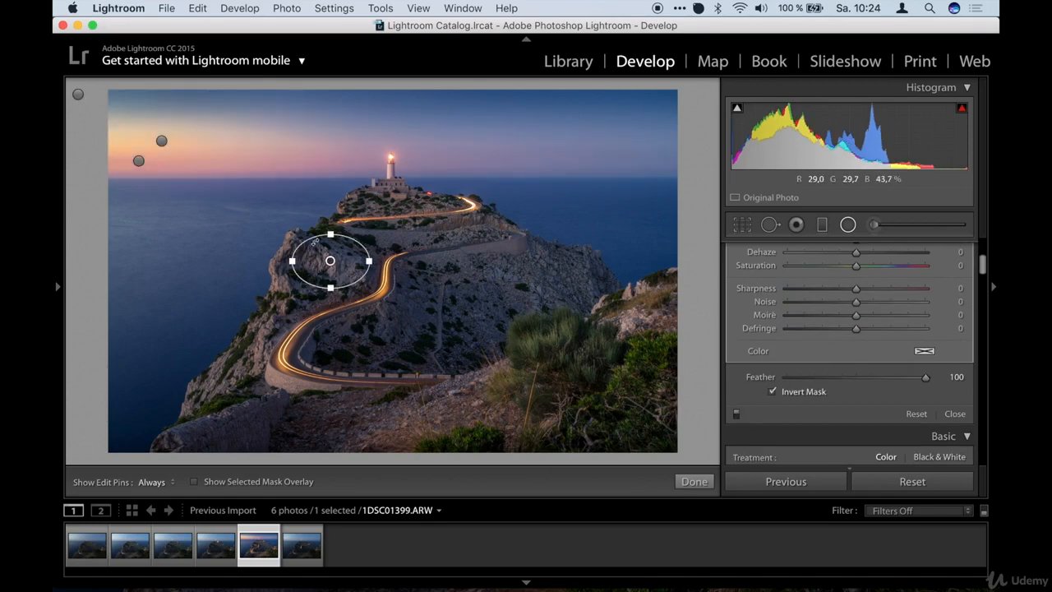
Set the rock face radial filter's exposure to 0,77 and make its ellipse slightly narrower.
scroll(946, 350, up, 5)
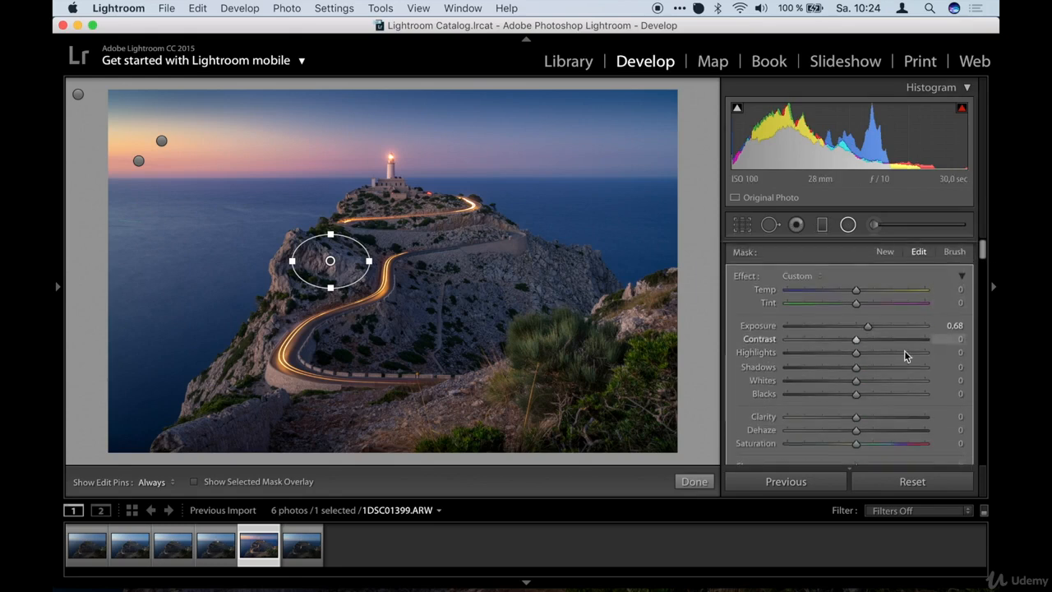
drag(870, 323, 870, 322)
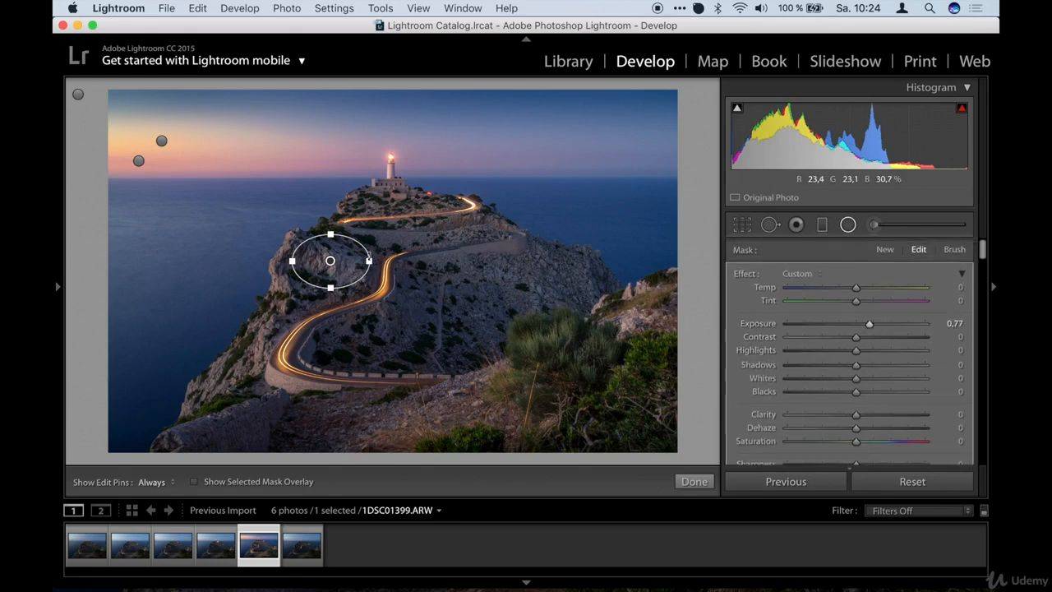
drag(368, 260, 366, 261)
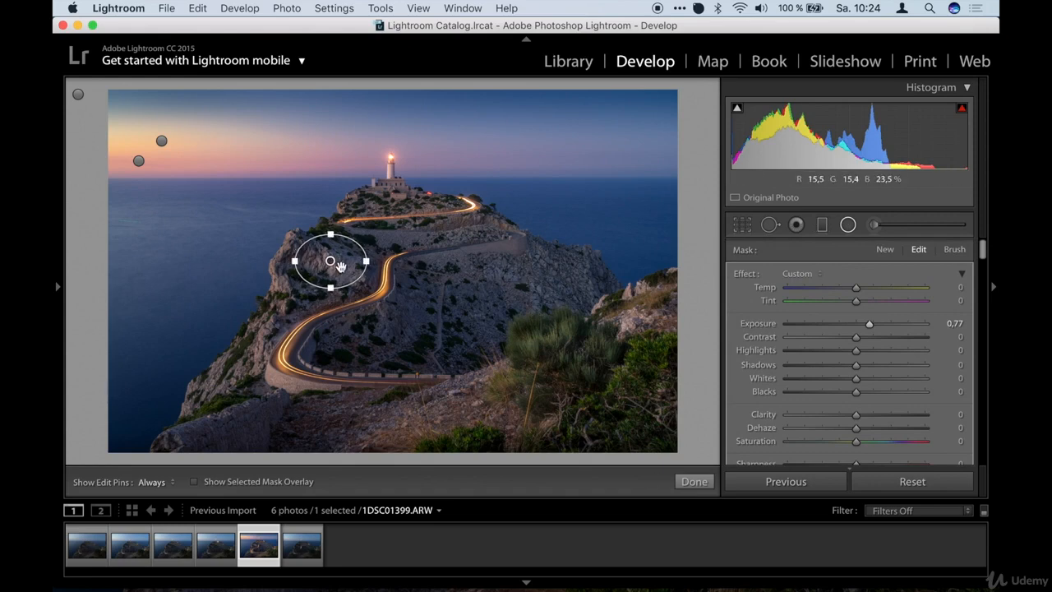
Duplicate the radial filter onto the slope right of the road, widen it, and set its exposure to 0,42.
right_click(331, 263)
click(356, 269)
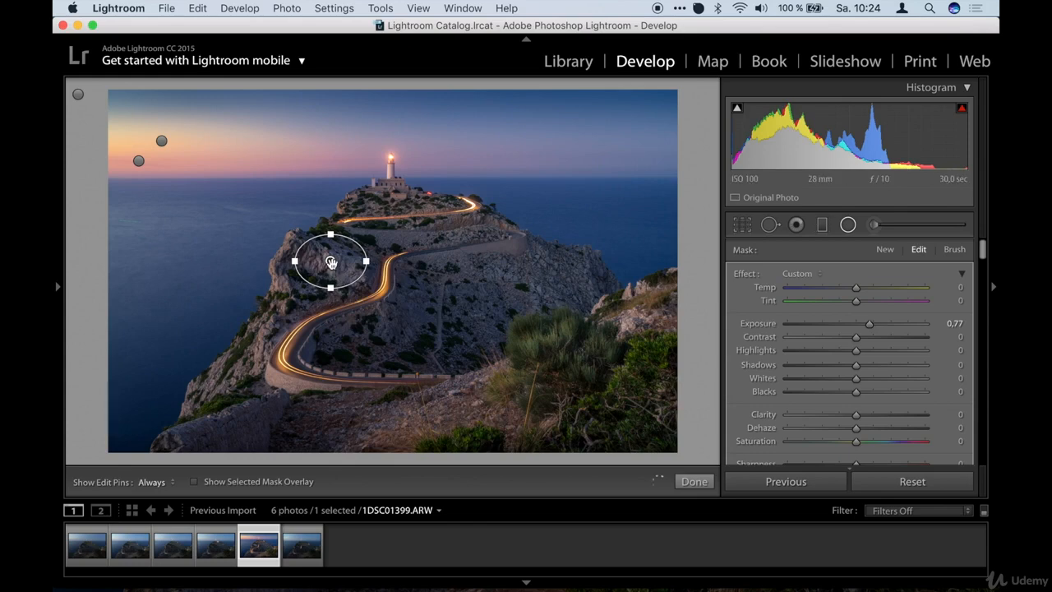
drag(330, 265, 574, 275)
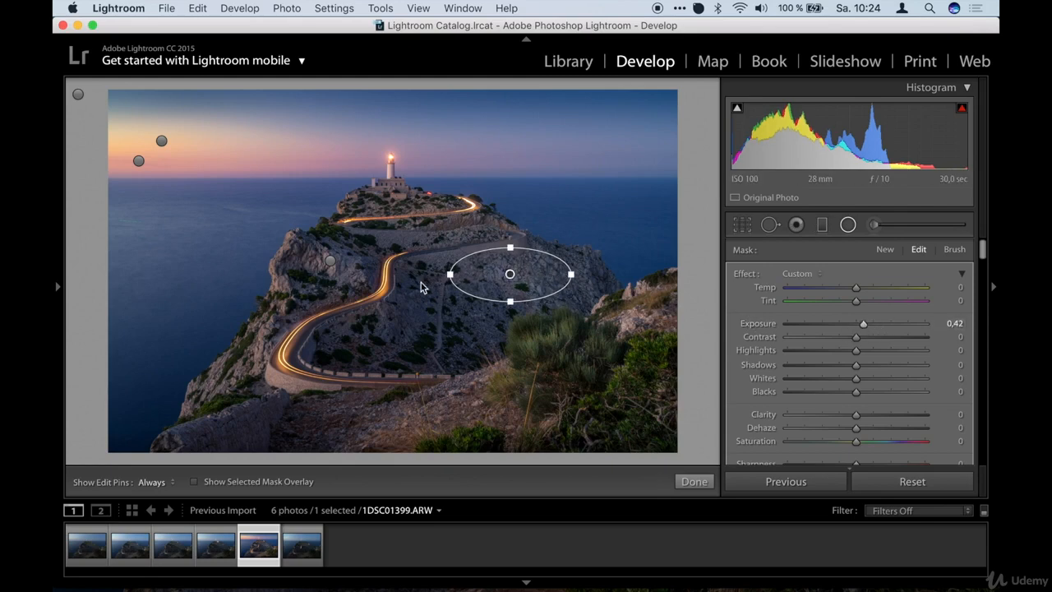
Duplicate the right slope's radial filter, move the copy onto the lighthouse and reshape it to surround the tower.
right_click(511, 274)
click(492, 324)
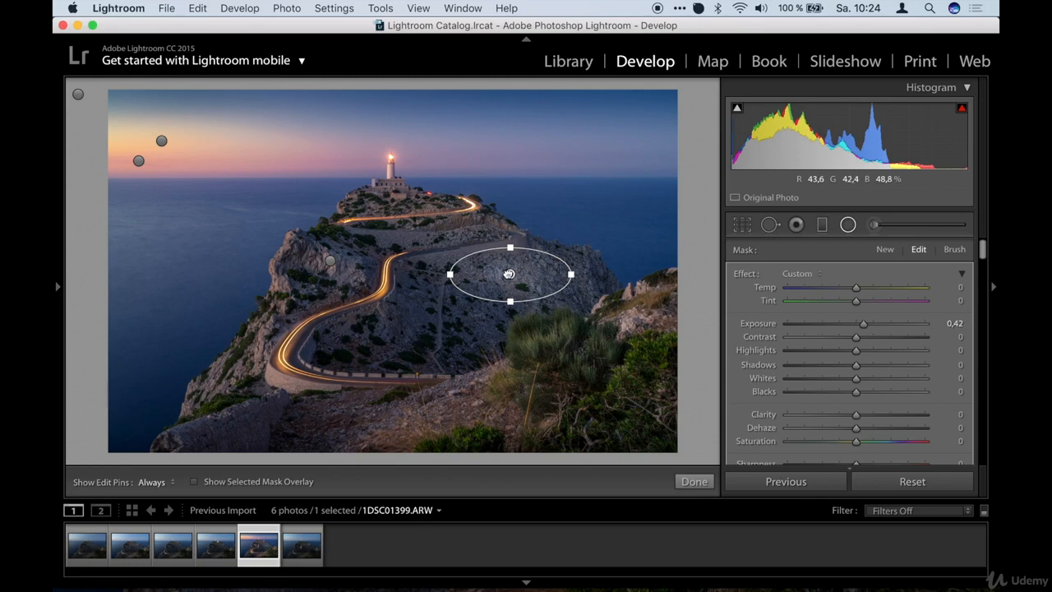
drag(510, 273, 394, 207)
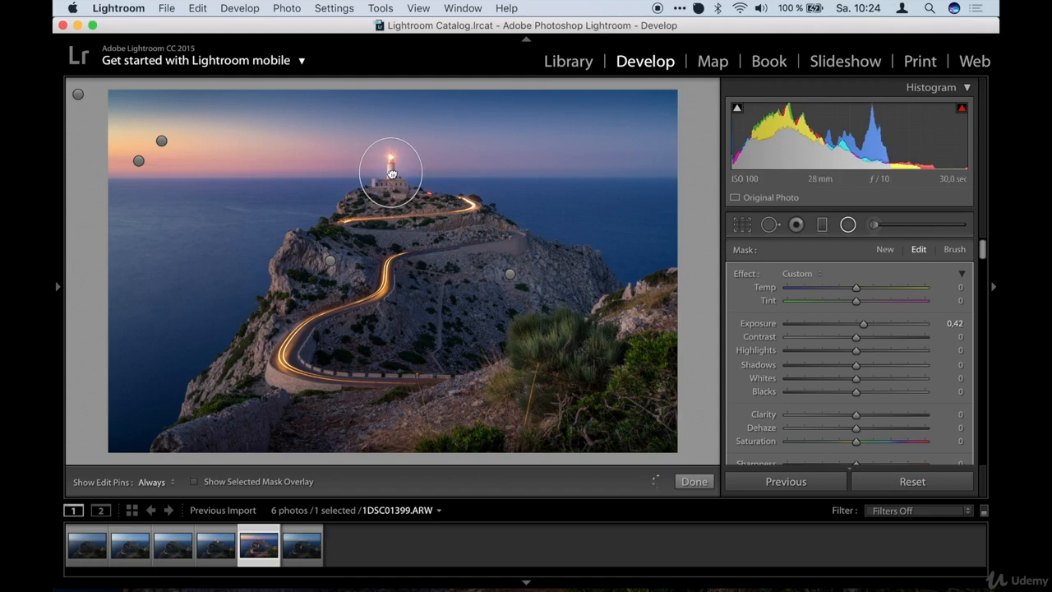
Set the lighthouse radial filter's exposure to 0,38 and clarity to 77, then finish the filter.
drag(863, 323, 864, 326)
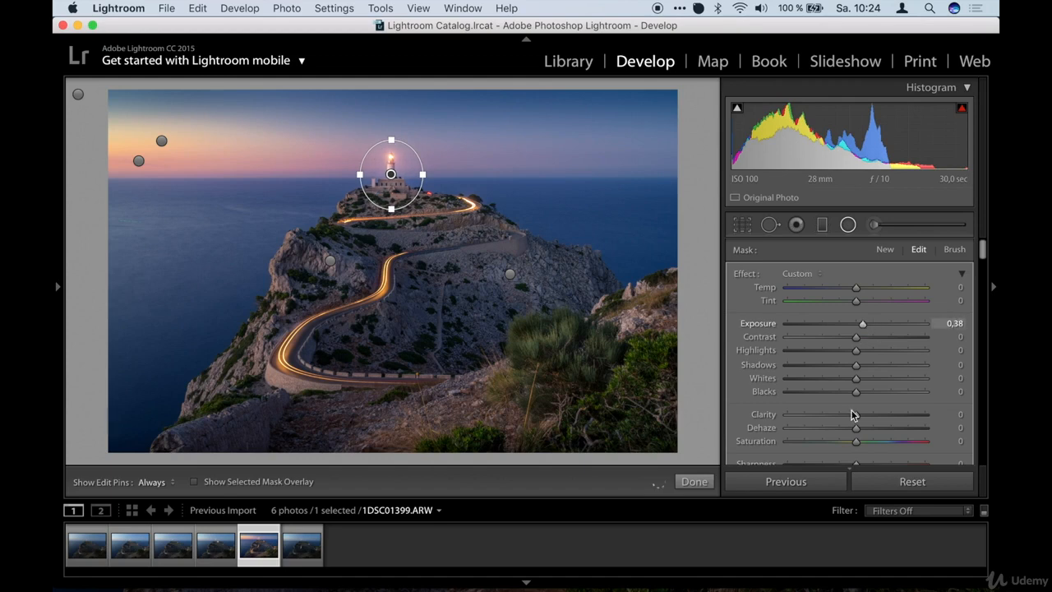
drag(859, 414, 911, 416)
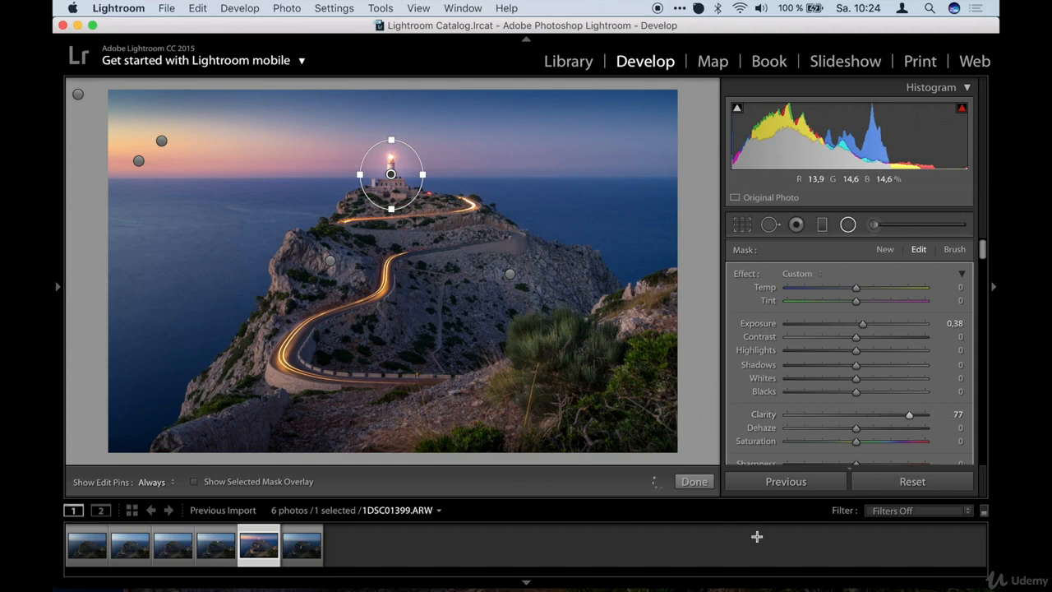
click(694, 482)
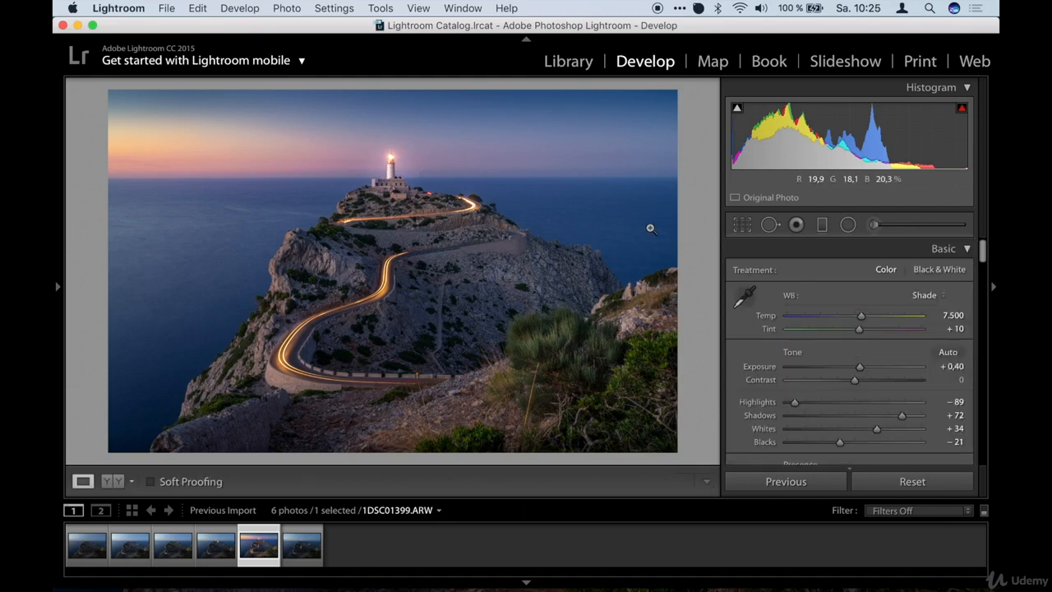
Paint a new Adjustment Brush mask over the dark rocks in the lower-left foreground and set its exposure to 0,81.
click(877, 227)
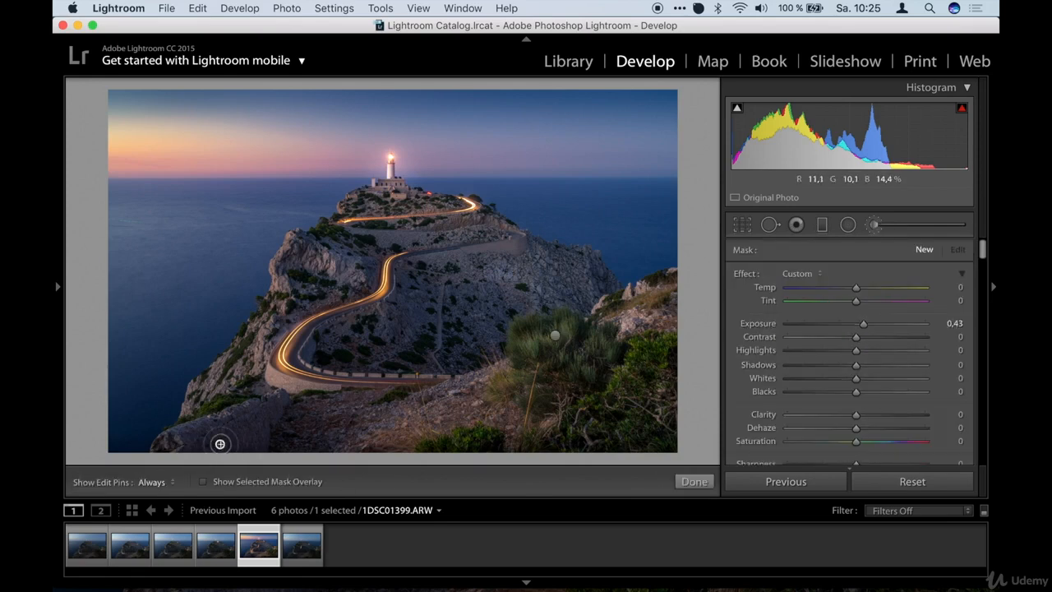
key(h)
drag(220, 444, 214, 451)
key(h)
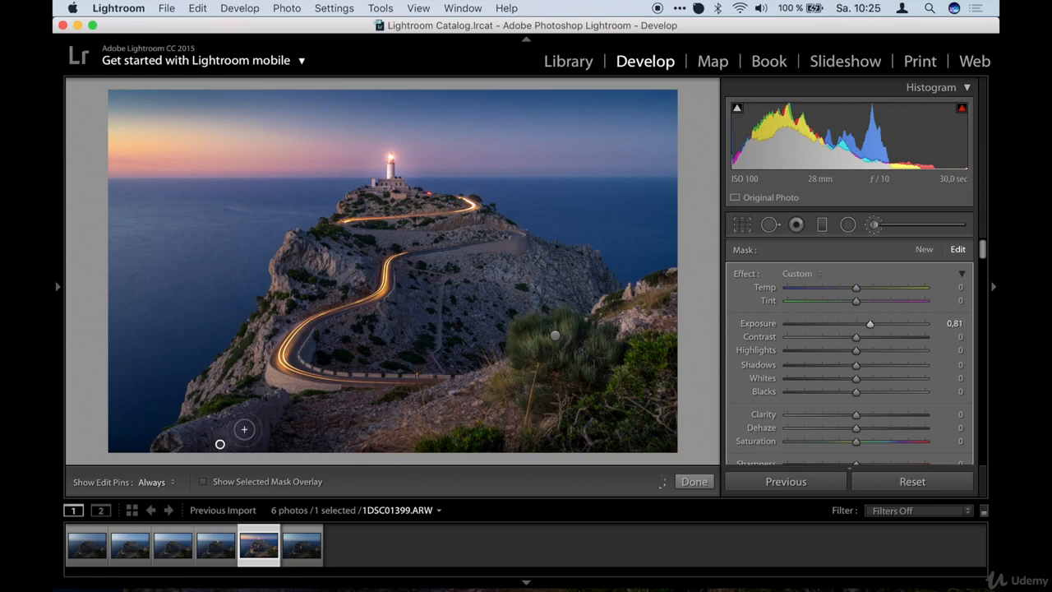
Inspect the brushed lower-left rocks with the edit pins hidden and shown, and finish the Adjustment Brush.
key(h)
key(h)
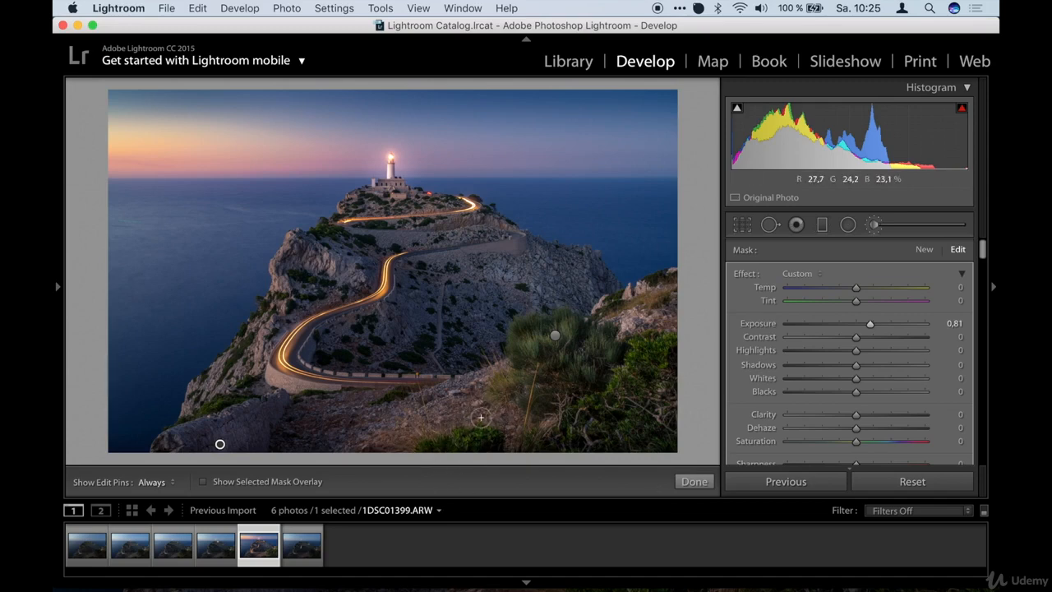
key(h)
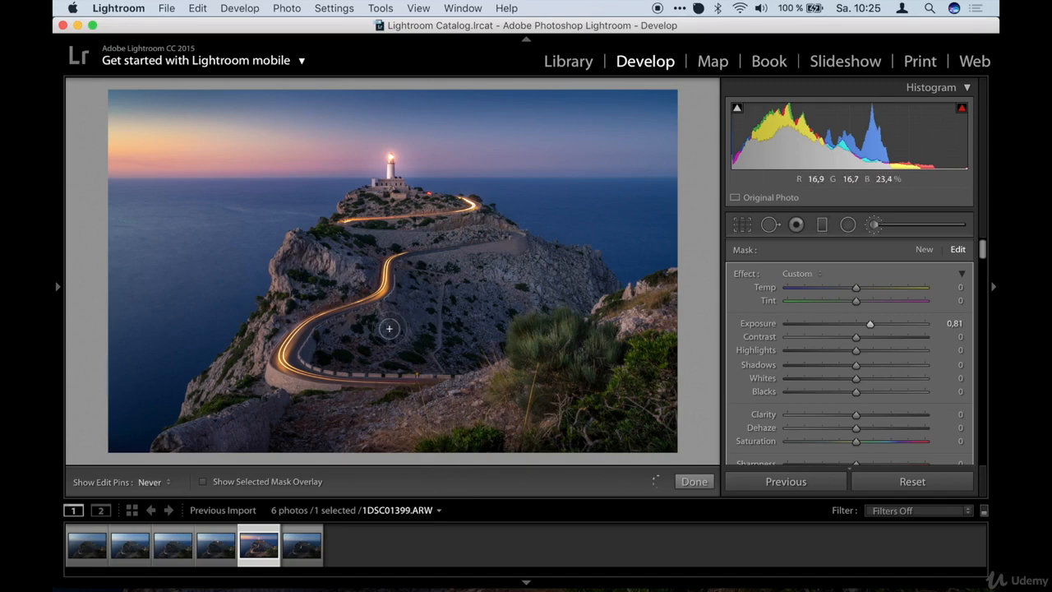
key(h)
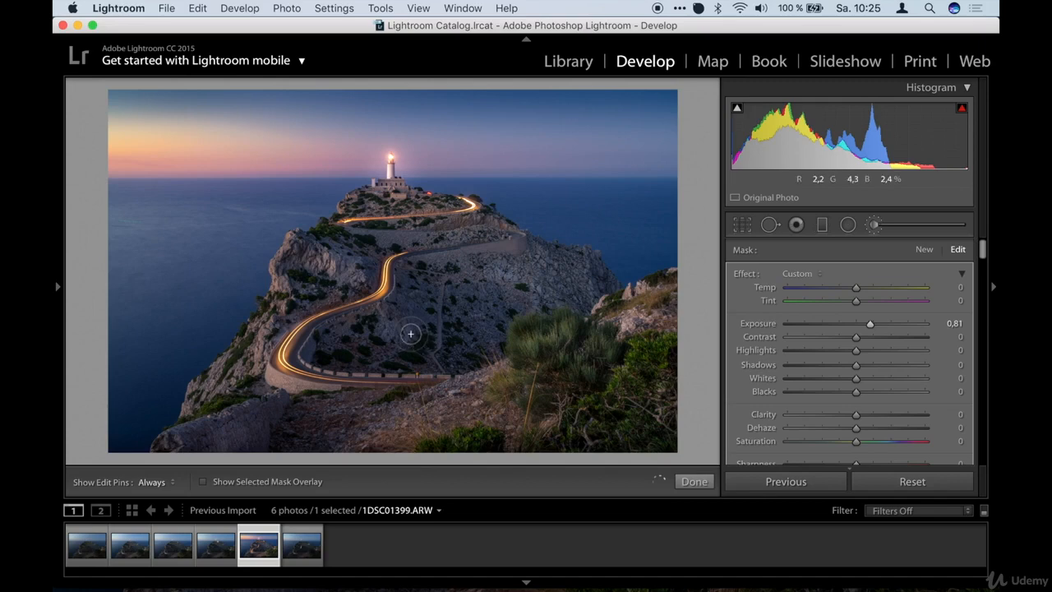
key(h)
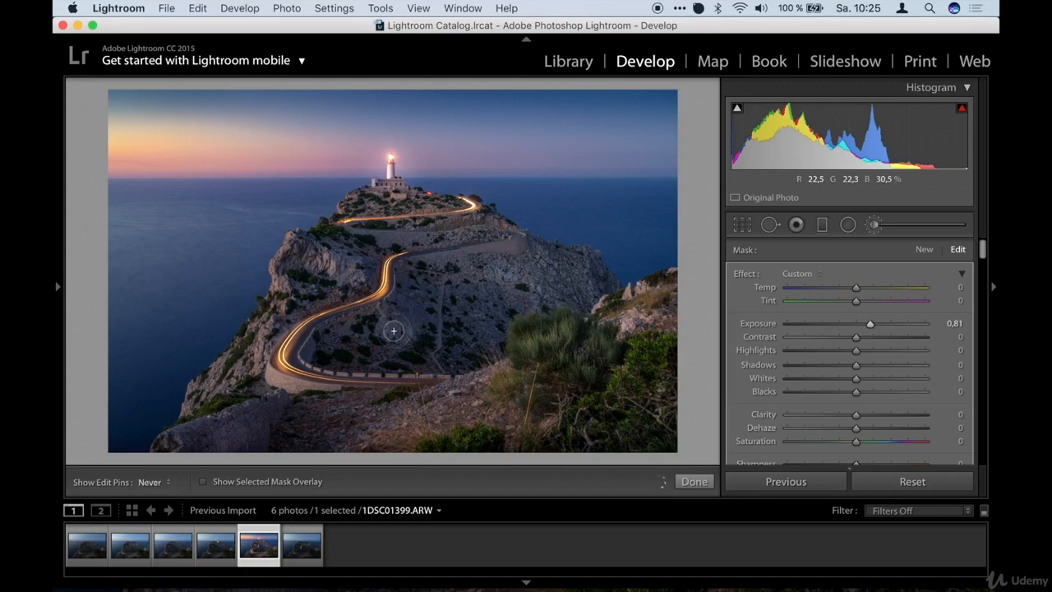
key(h)
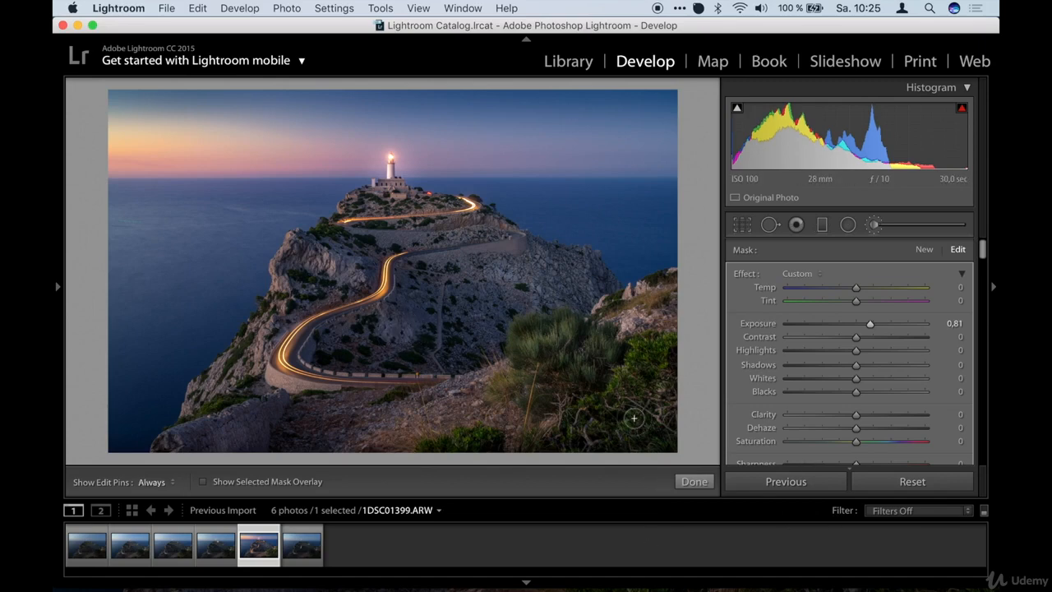
key(alt)
key(h)
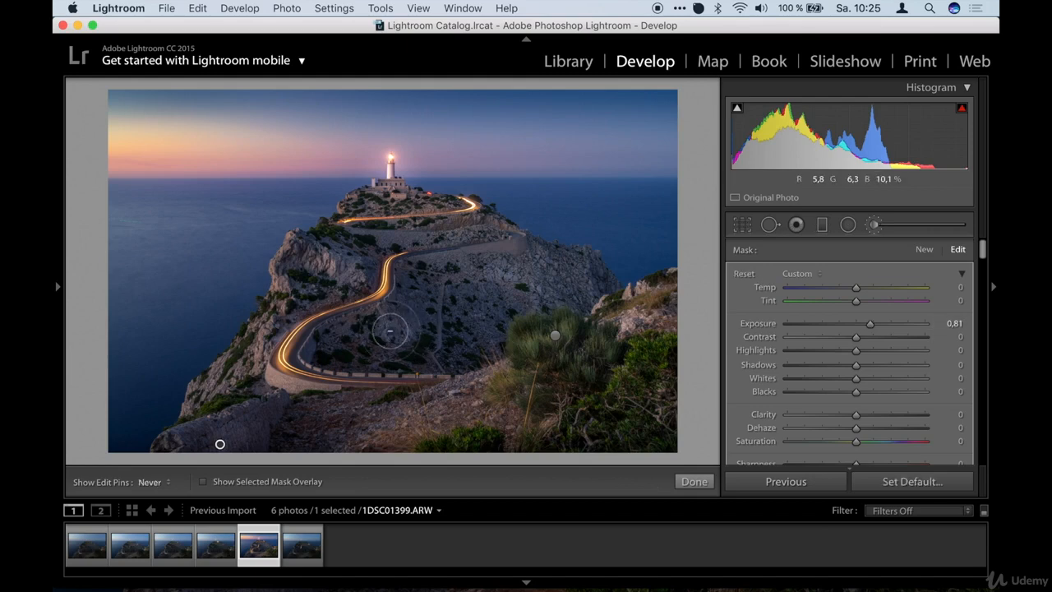
key(h)
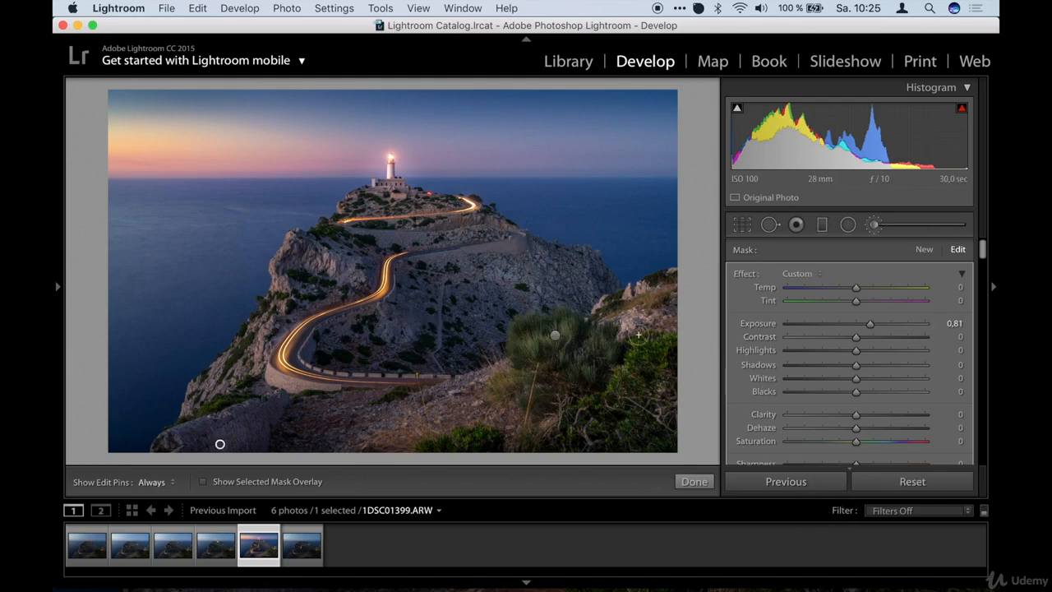
key(h)
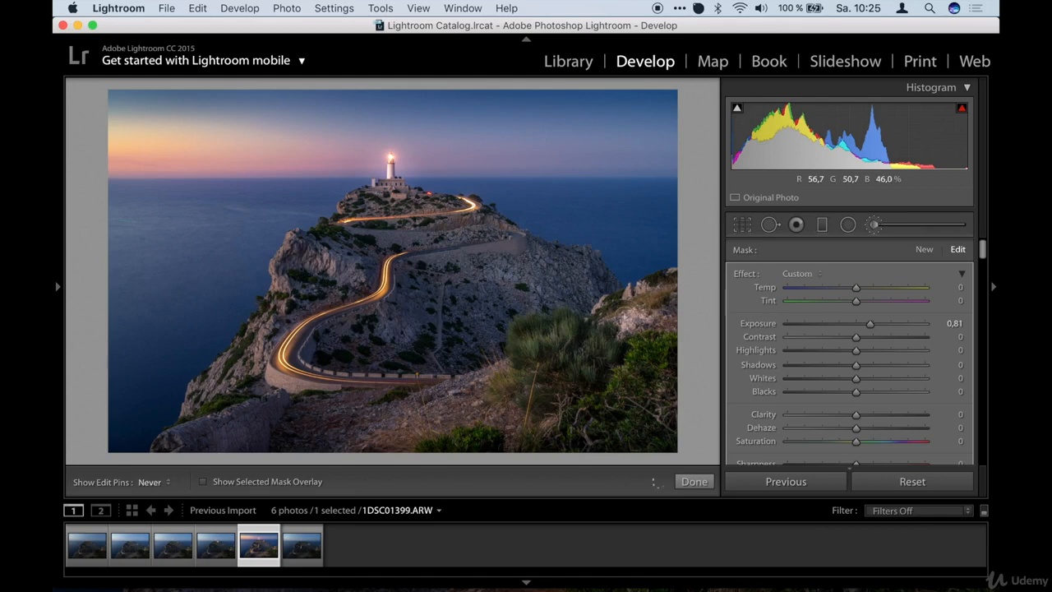
key(h)
key(h)
key(h)
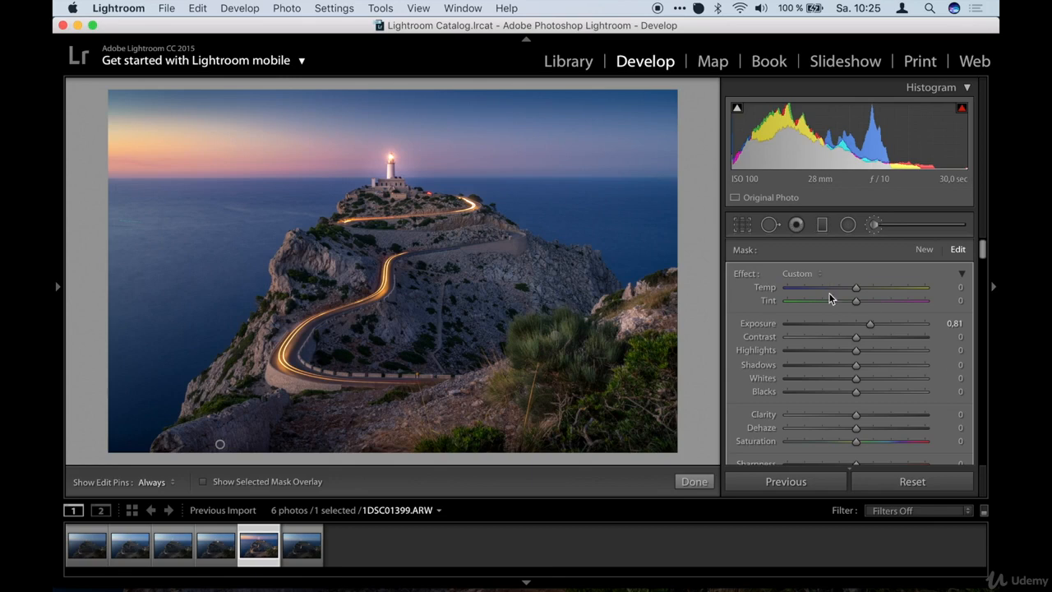
key(h)
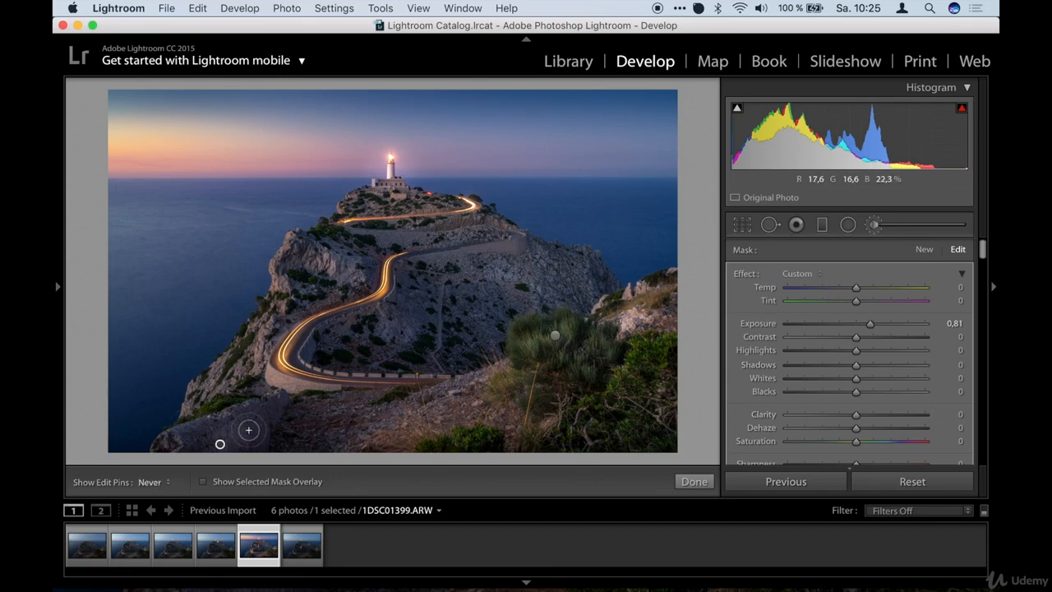
key(h)
click(707, 486)
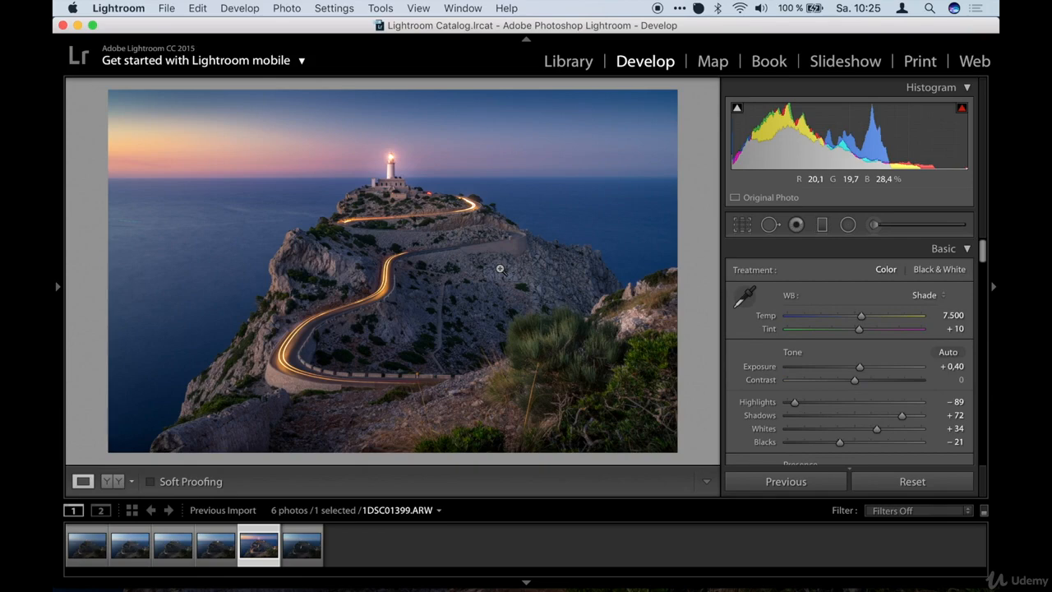
Paint a new Adjustment Brush mask with exposure 0,50 along the faint light streaks on the sea beside the cliff.
click(398, 289)
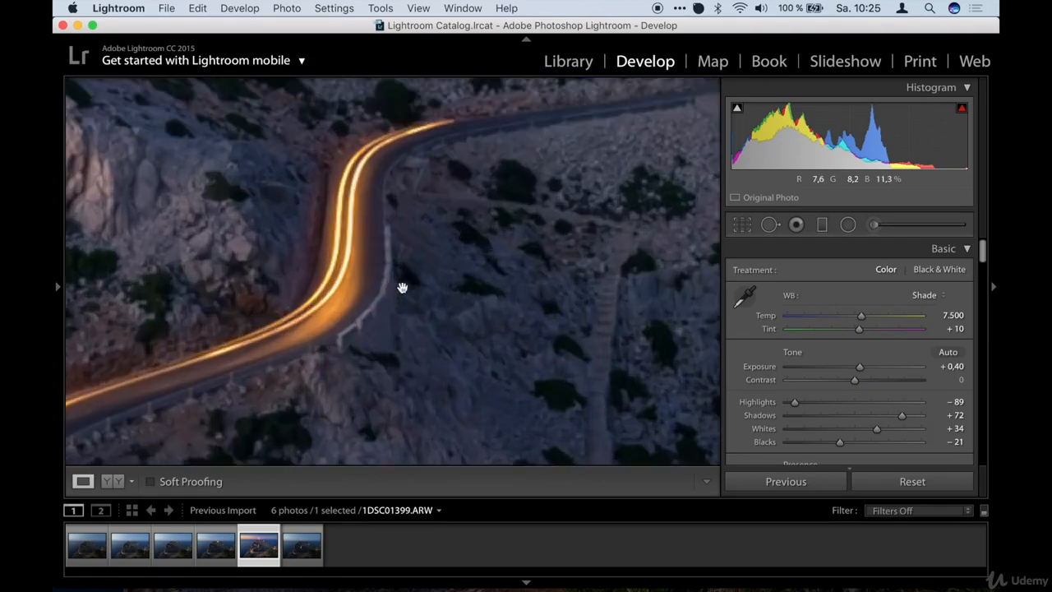
key(super+minus)
key(super+minus)
key(super+minus)
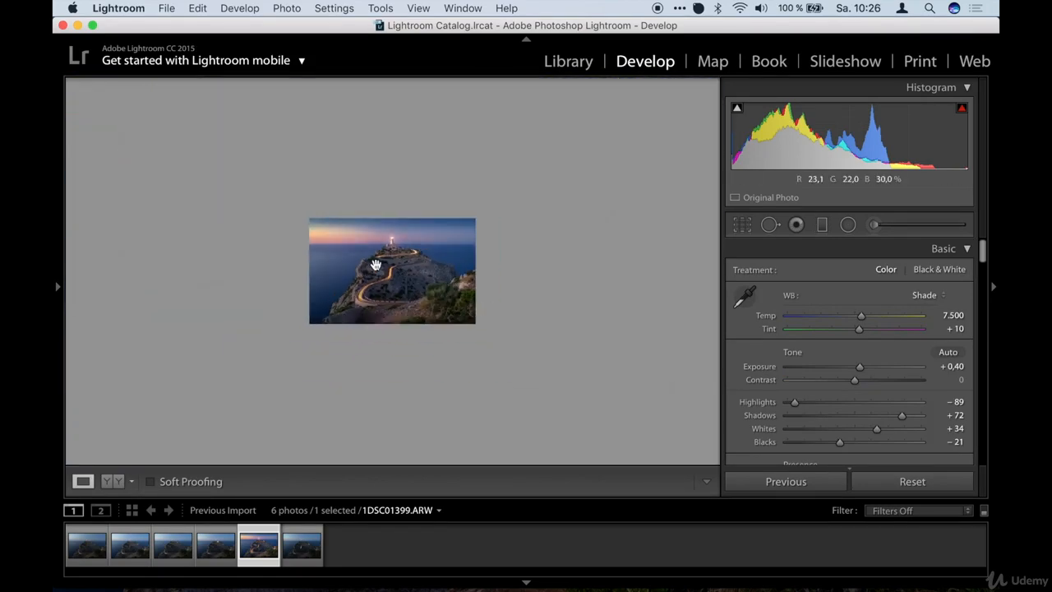
click(375, 265)
click(376, 265)
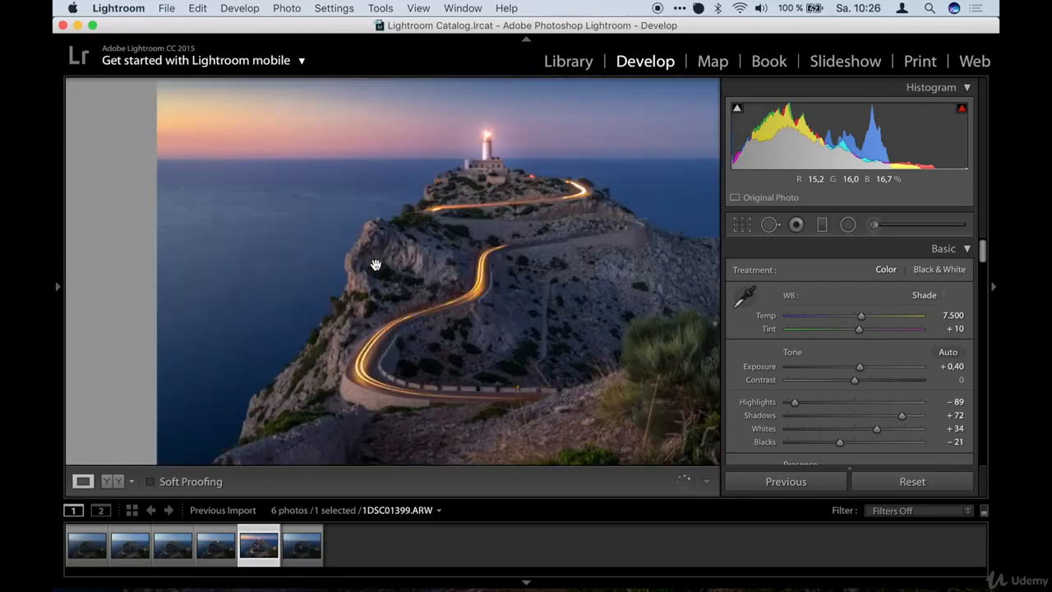
click(443, 300)
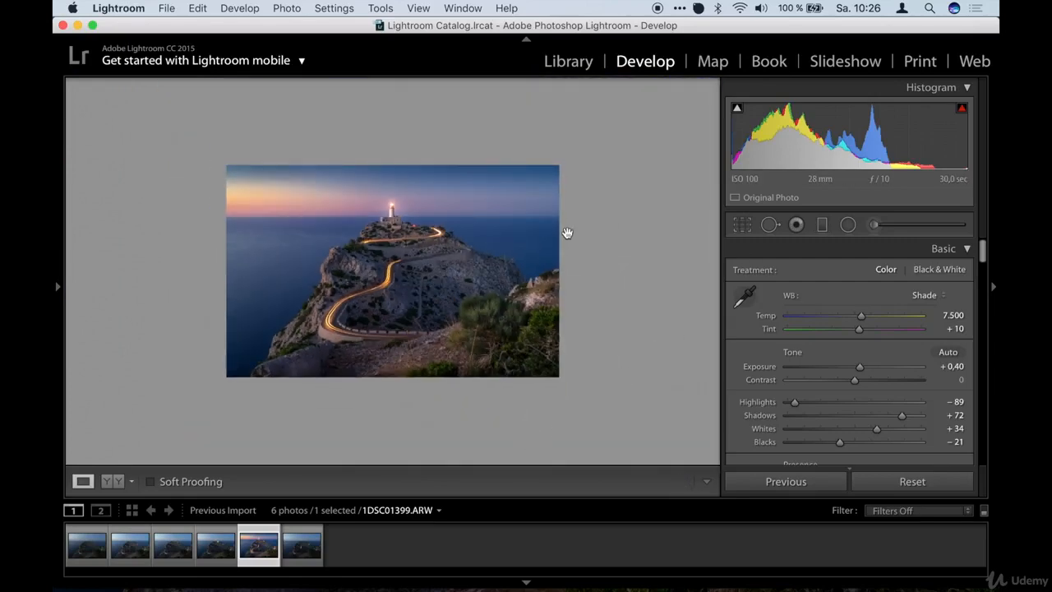
click(414, 251)
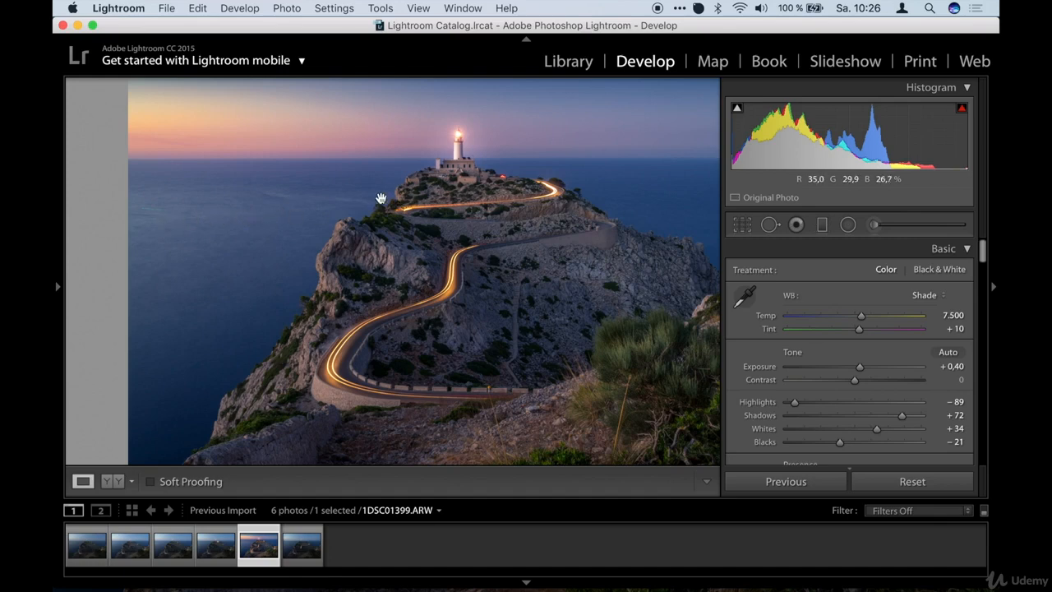
scroll(463, 241, right, 2)
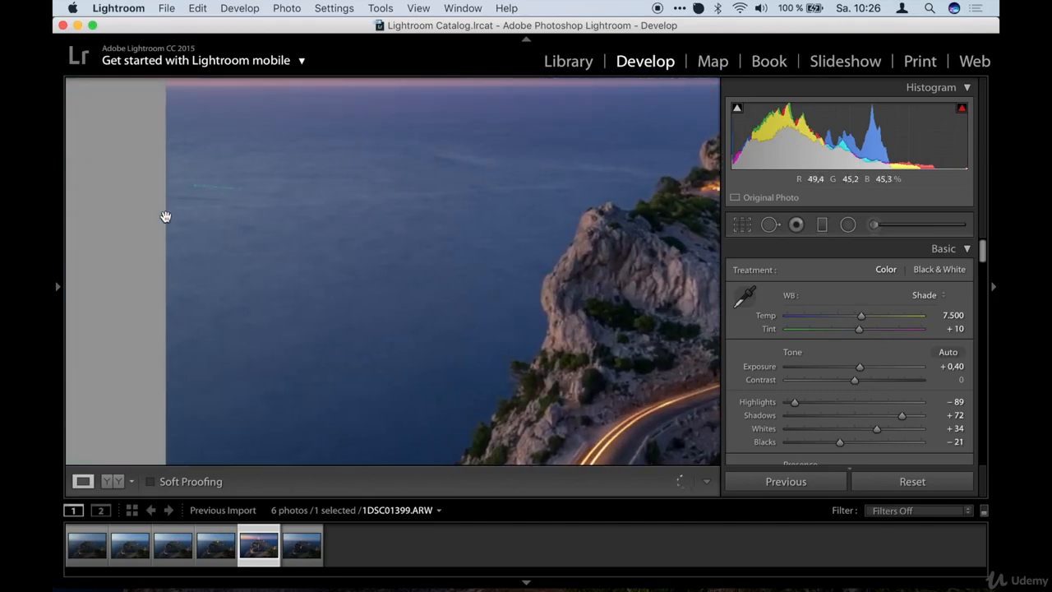
click(873, 226)
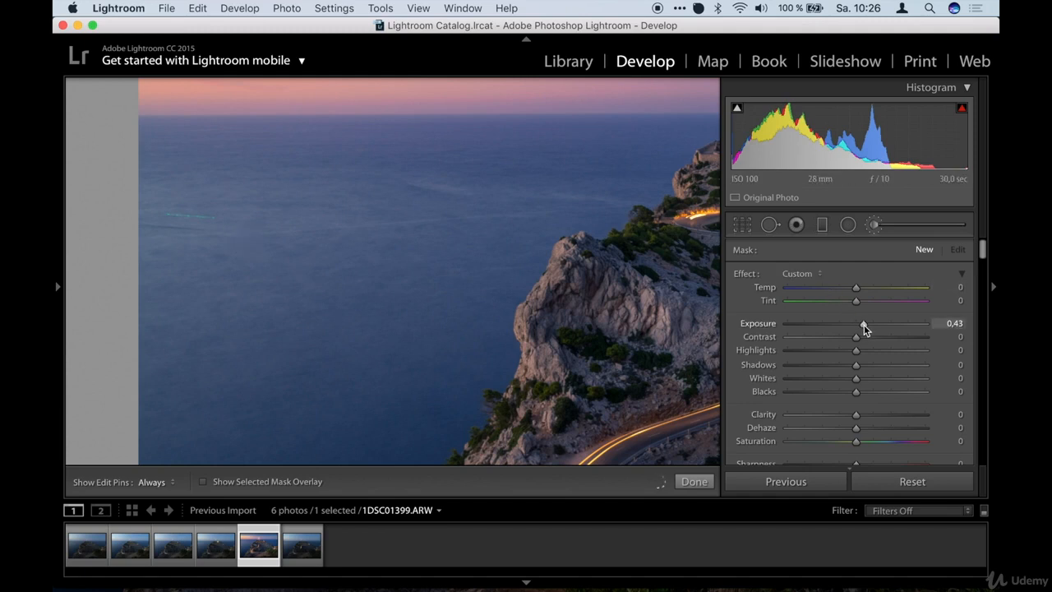
drag(864, 325, 866, 326)
drag(230, 234, 501, 214)
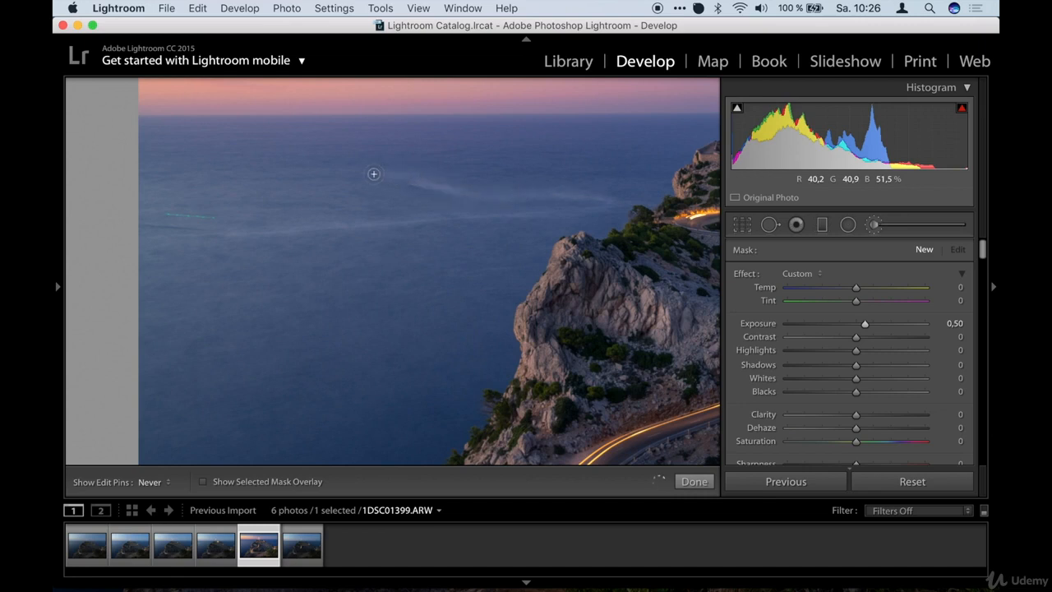
key(h)
mouse_move(551, 352)
mouse_down()
mouse_move(579, 312)
mouse_move(605, 219)
mouse_up()
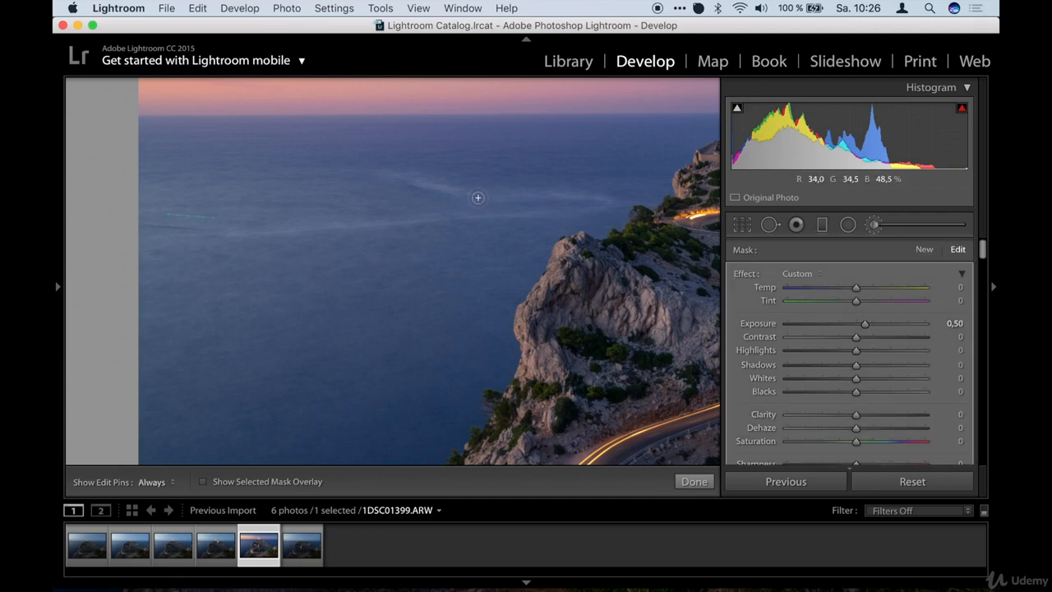
Set the sea mask's exposure to 0,44 and check the streaks without the edit pins.
key(h)
key(h)
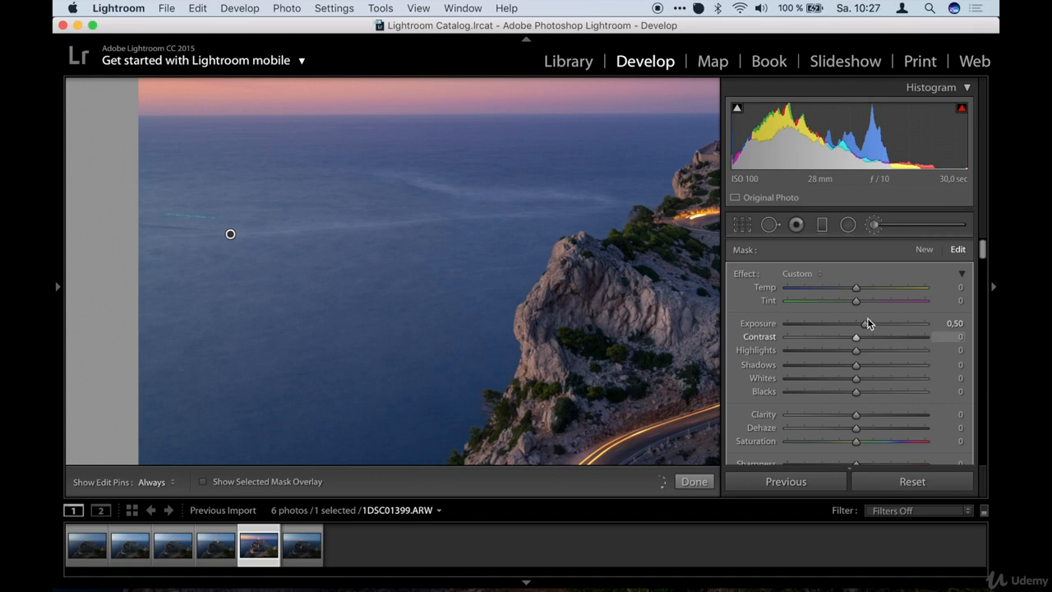
drag(864, 324, 866, 326)
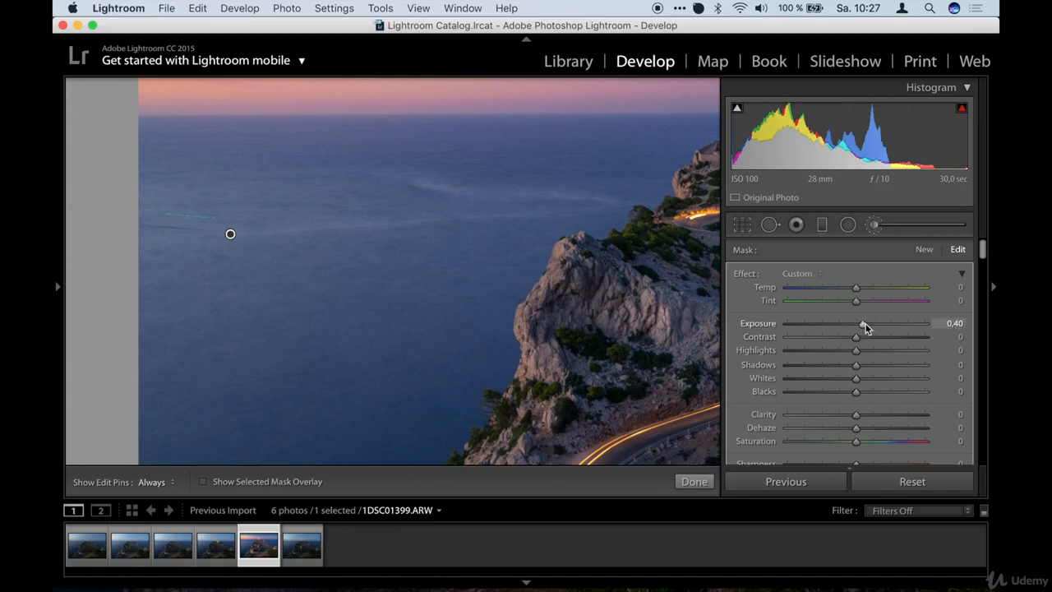
key(h)
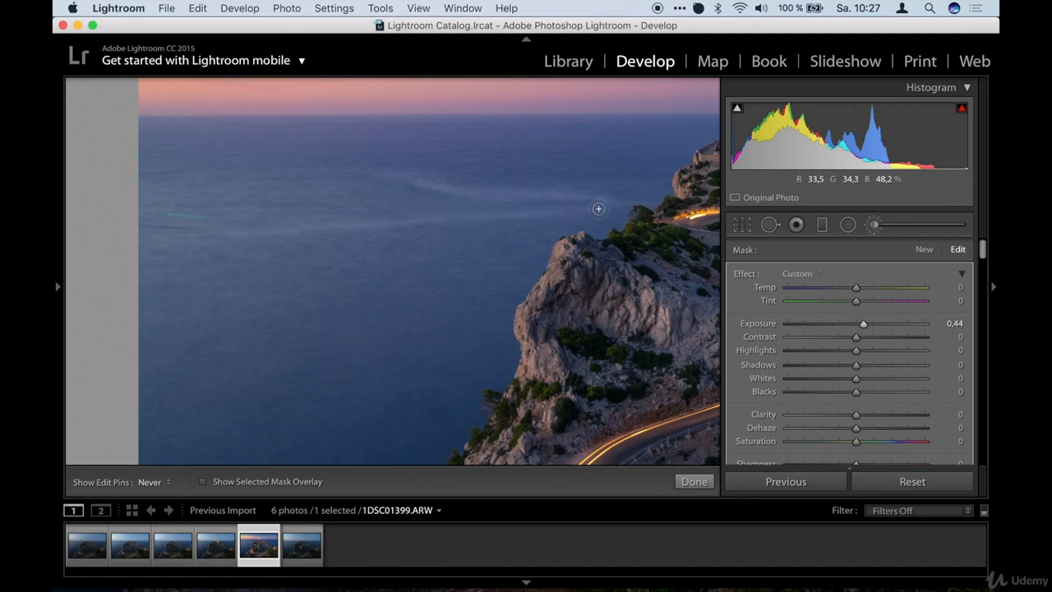
key(h)
Set the sea mask's exposure to 0,38 and finish the Adjustment Brush.
key(super+minus)
key(super+minus)
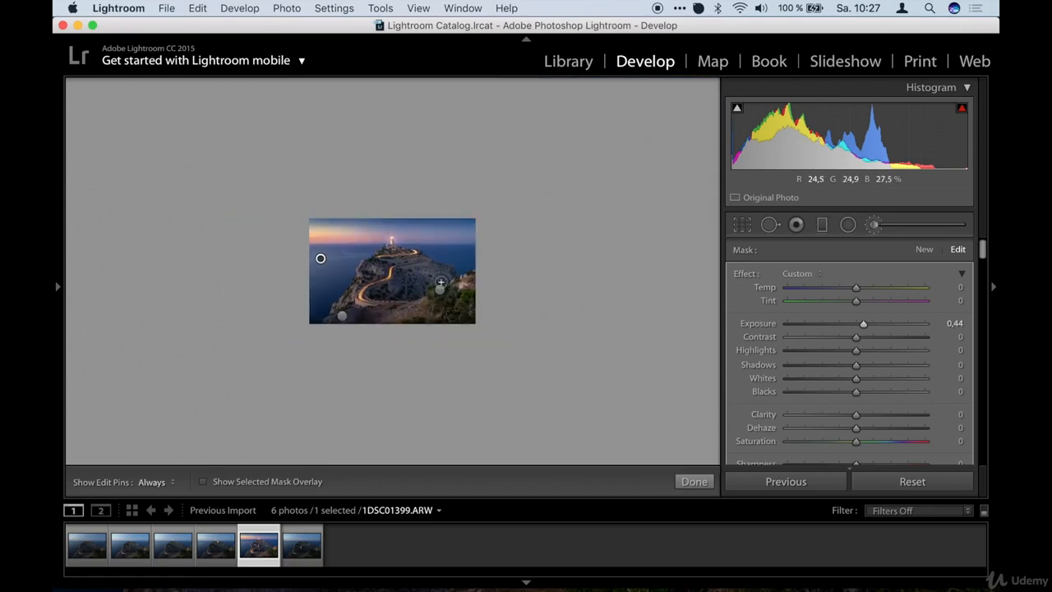
key(super+equal)
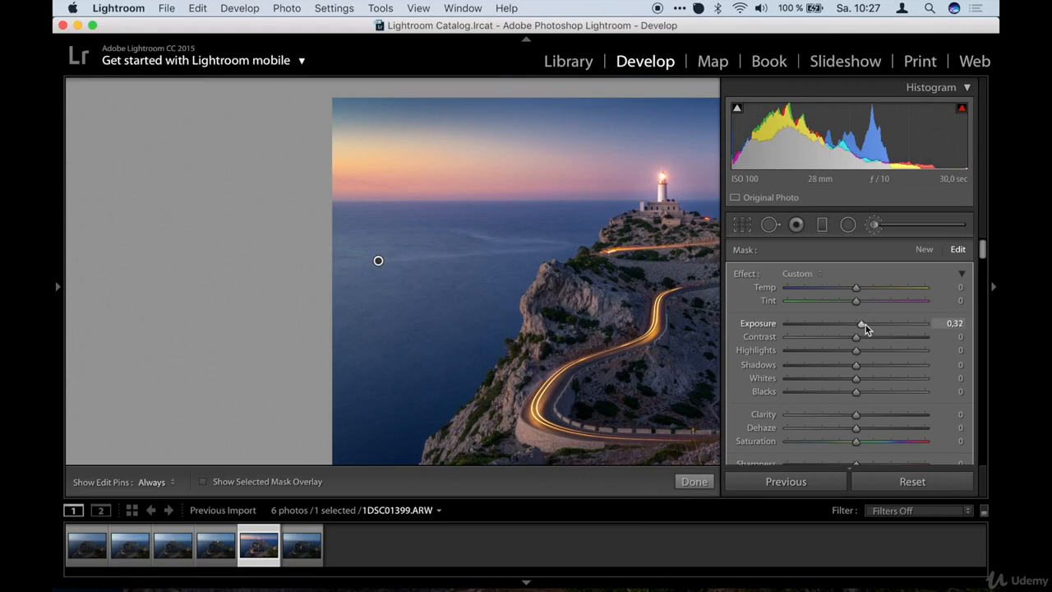
click(865, 324)
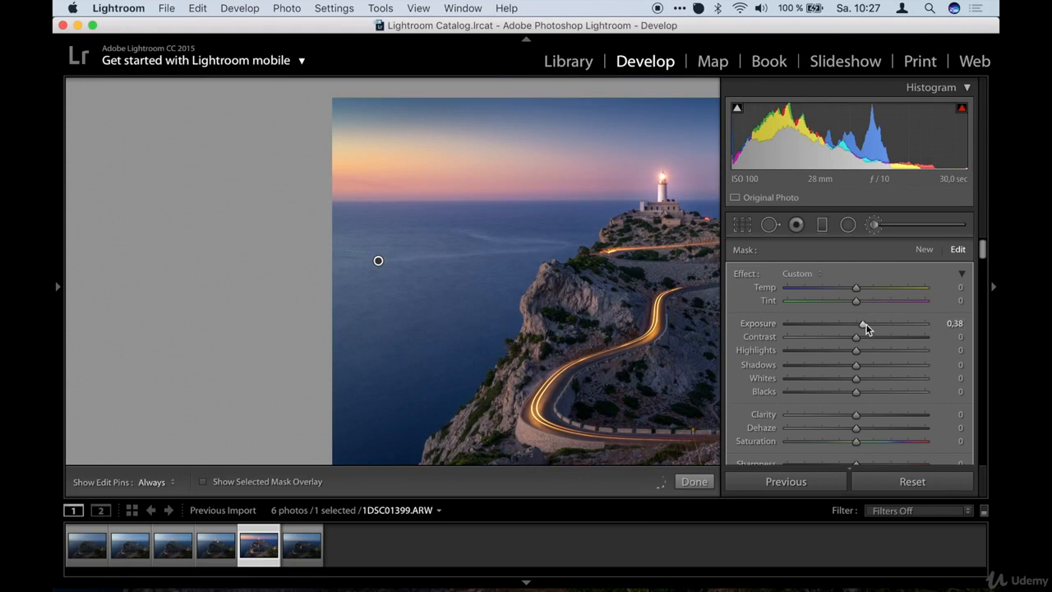
click(694, 482)
Compare the whole photo side by side with its unedited version, and return to the single-photo view.
key(super+minus)
key(super+minus)
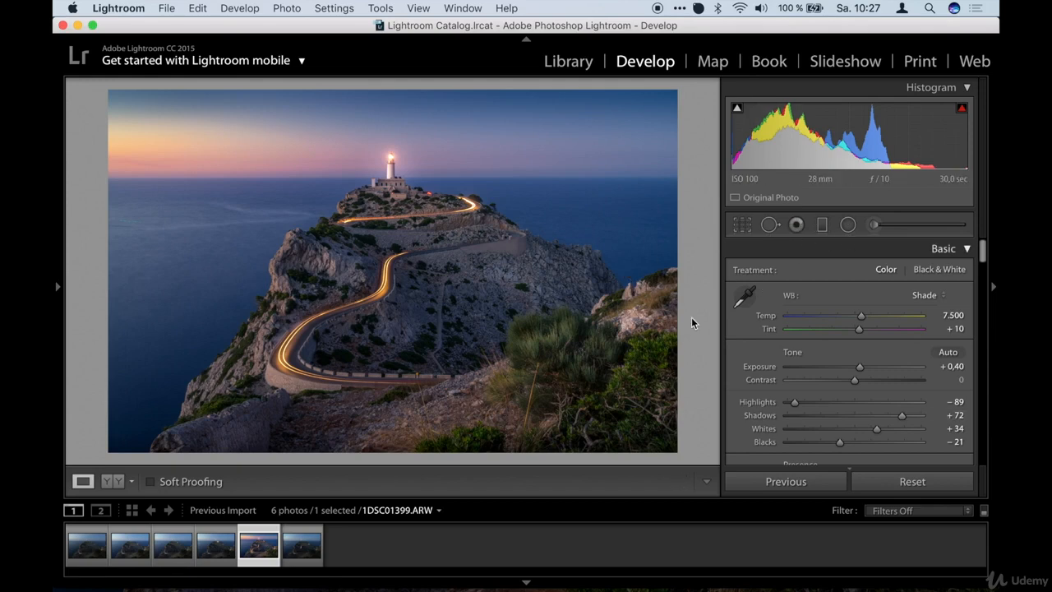
key(y)
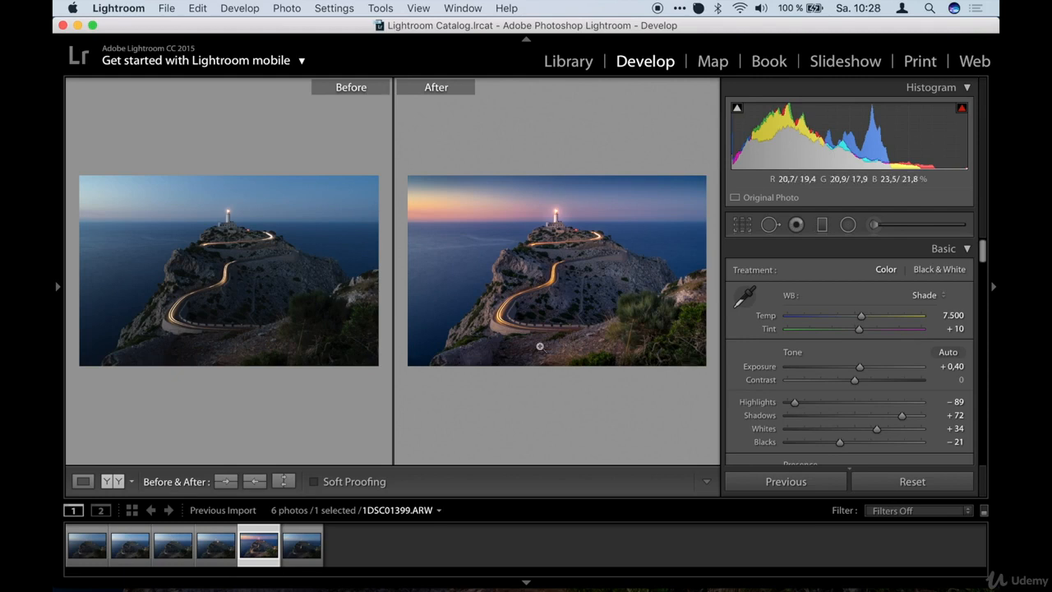
key(y)
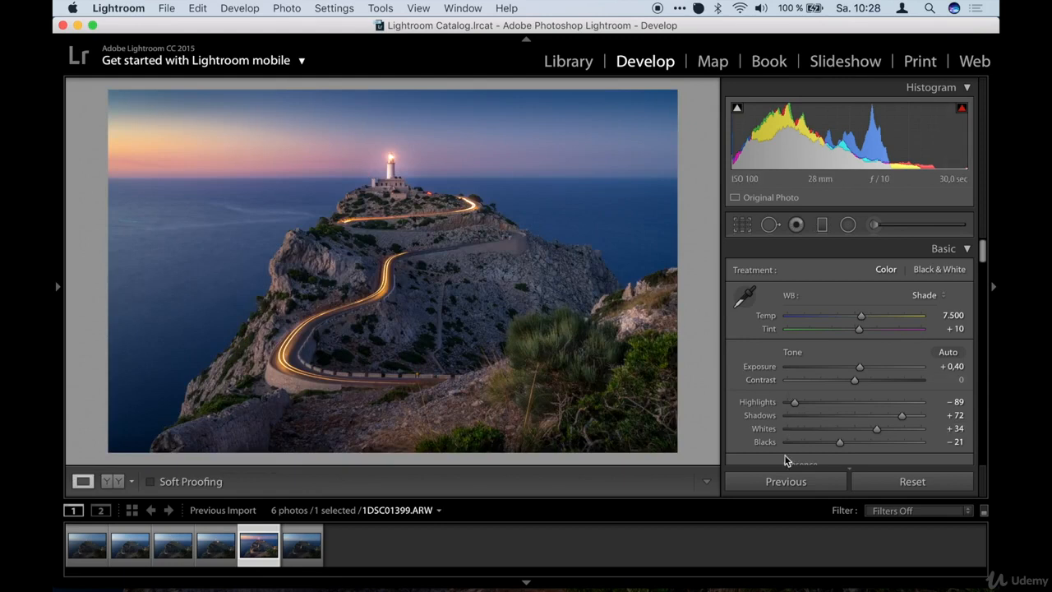
Set the photo's sharpening amount to 59 and its masking to 55, previewing the mask in black and white.
scroll(785, 461, down, 15)
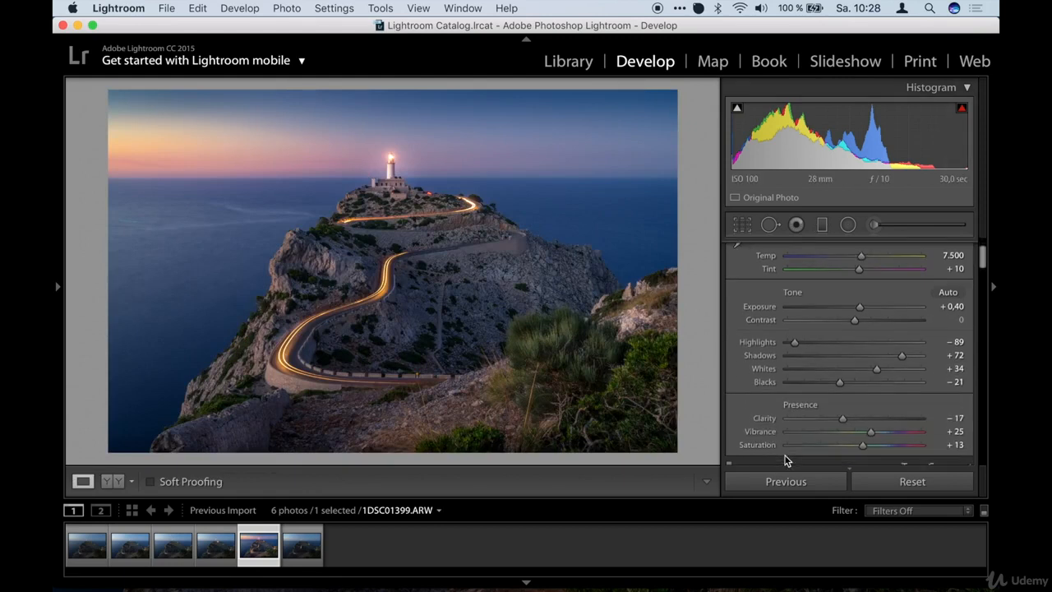
scroll(785, 461, down, 10)
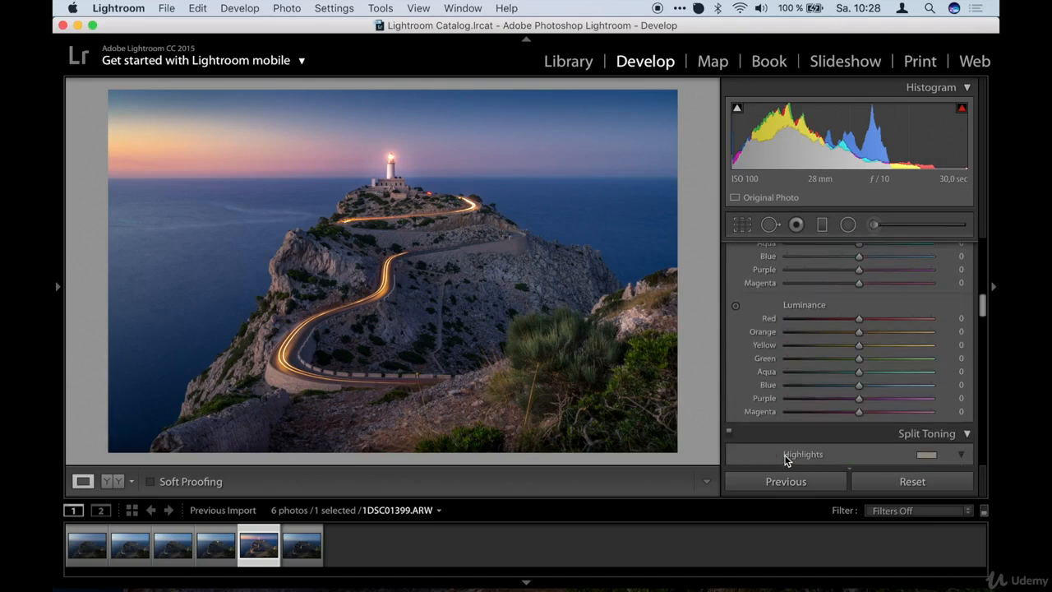
scroll(787, 453, down, 5)
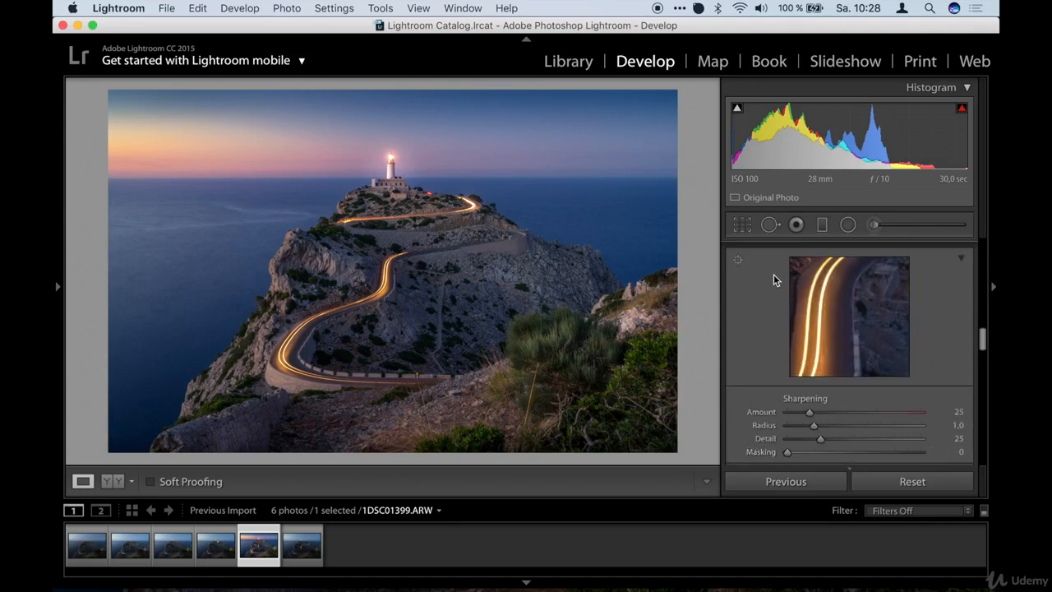
scroll(775, 277, up, 2)
scroll(794, 383, down, 3)
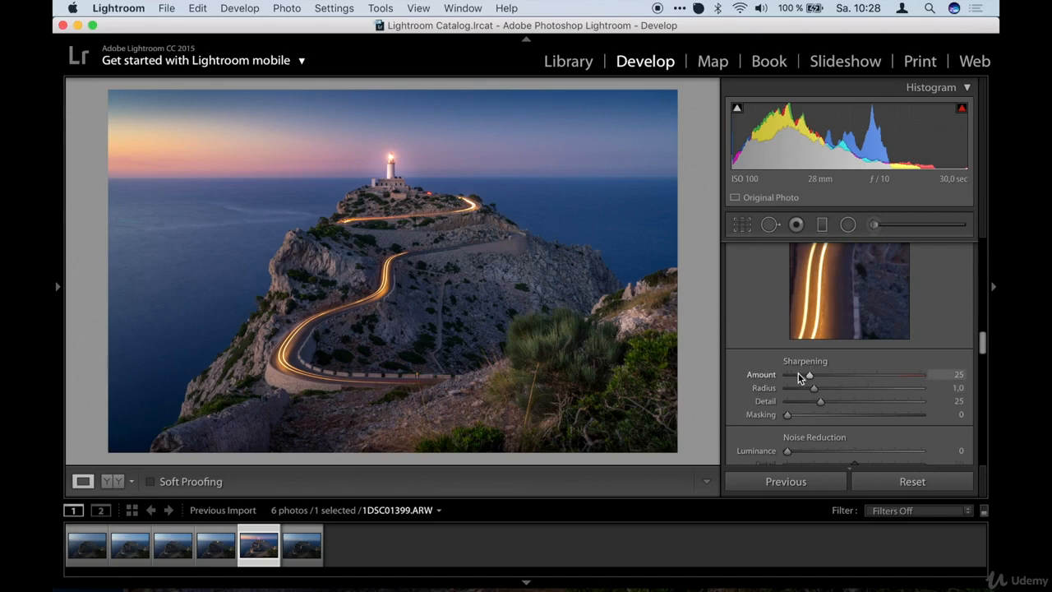
drag(810, 375, 832, 374)
drag(830, 371, 838, 375)
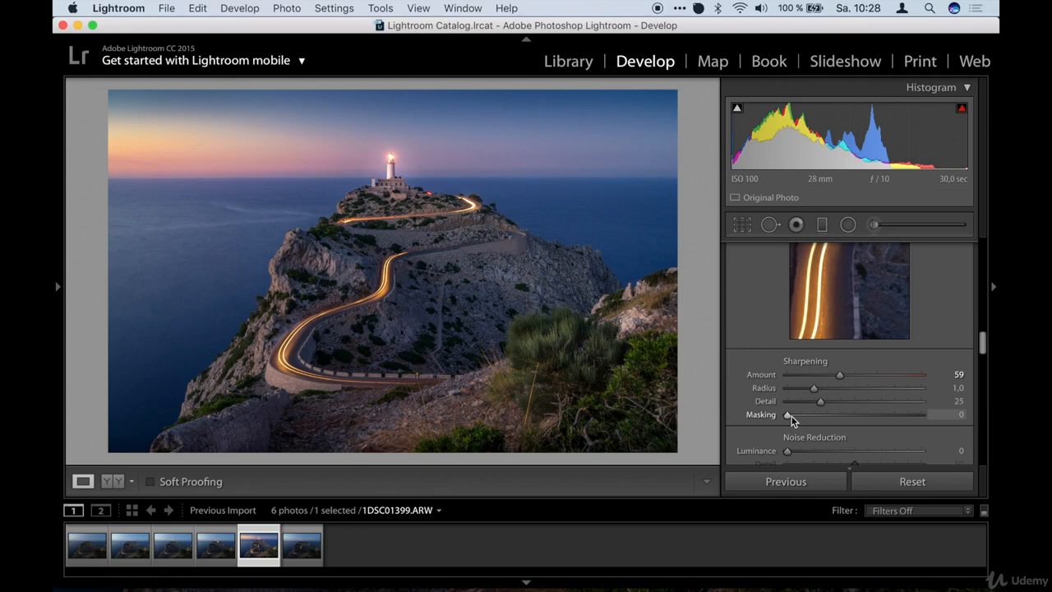
drag(789, 415, 863, 419)
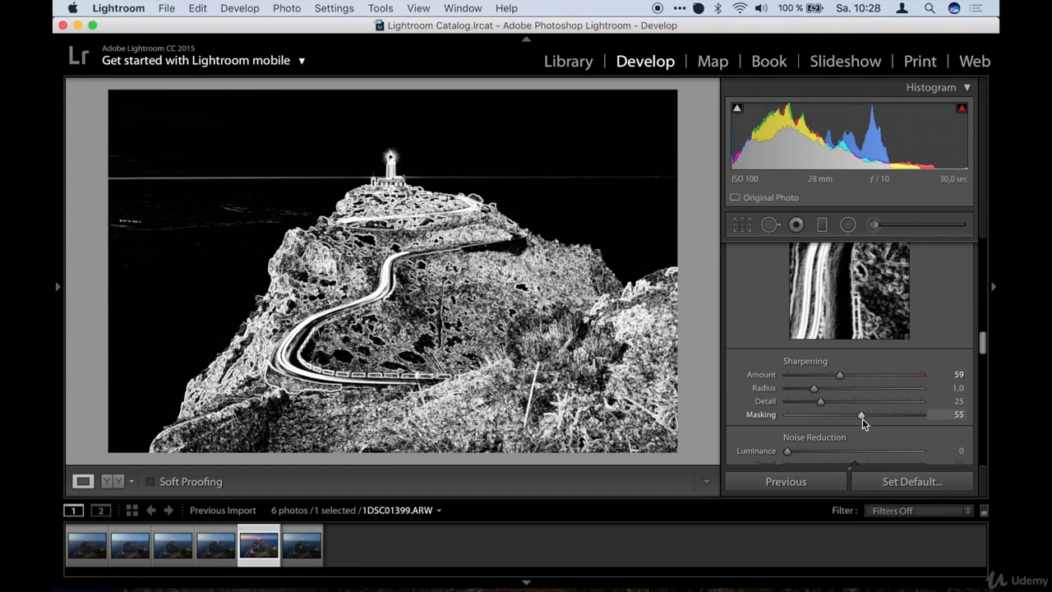
Set the sharpening masking to 59 and the luminance noise reduction to 8, inspecting the rocks and road up close.
drag(863, 418, 867, 417)
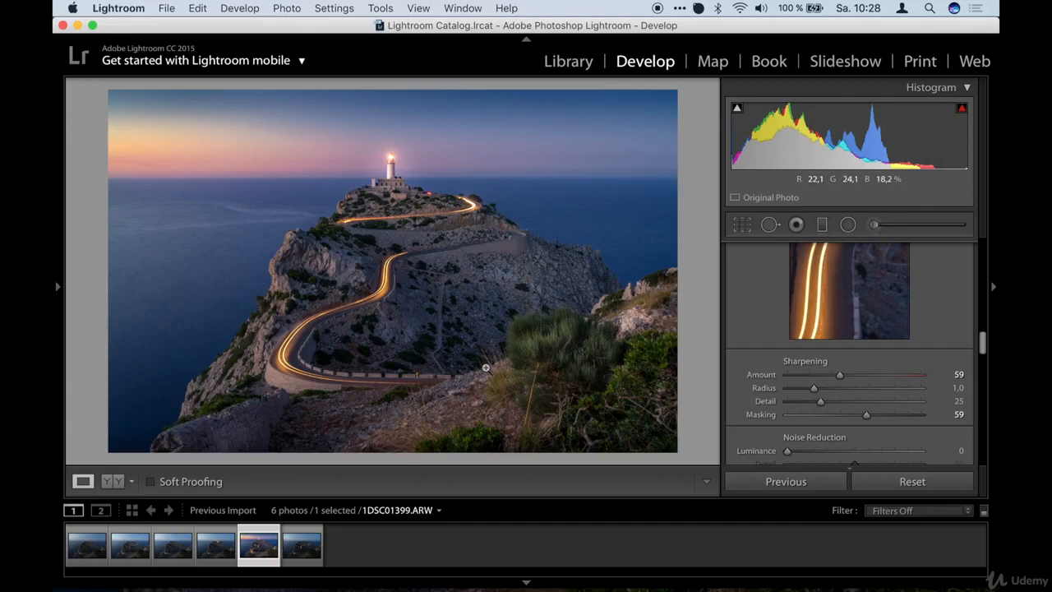
scroll(773, 416, down, 3)
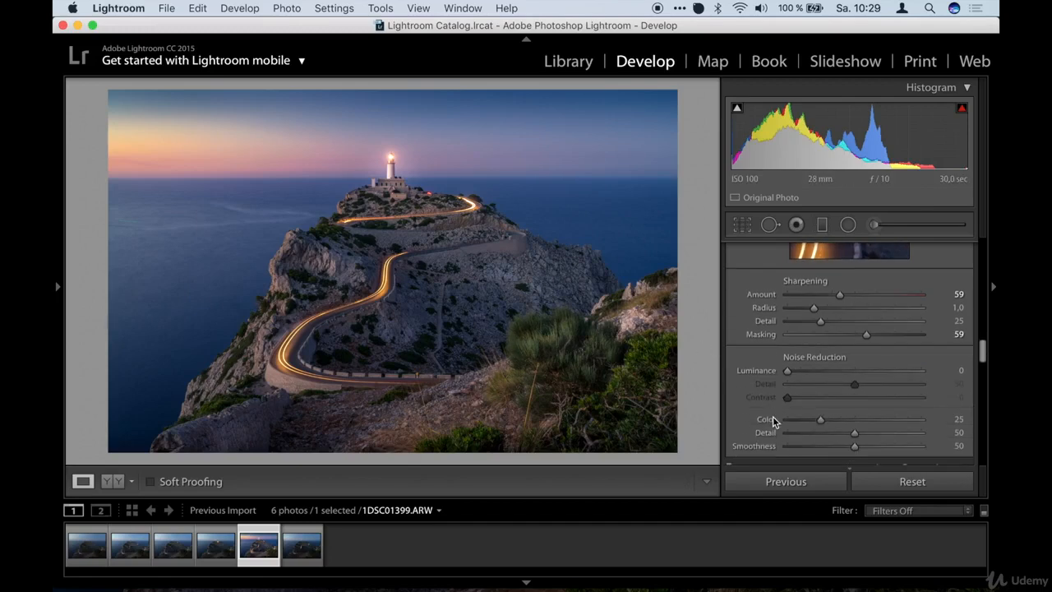
click(279, 237)
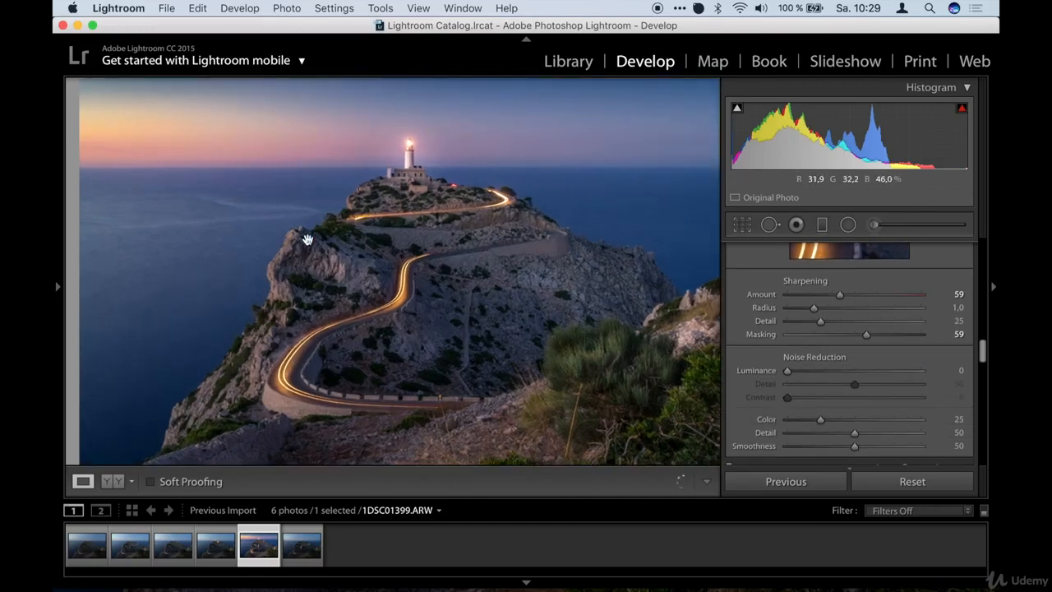
key(super+equal)
drag(215, 263, 433, 402)
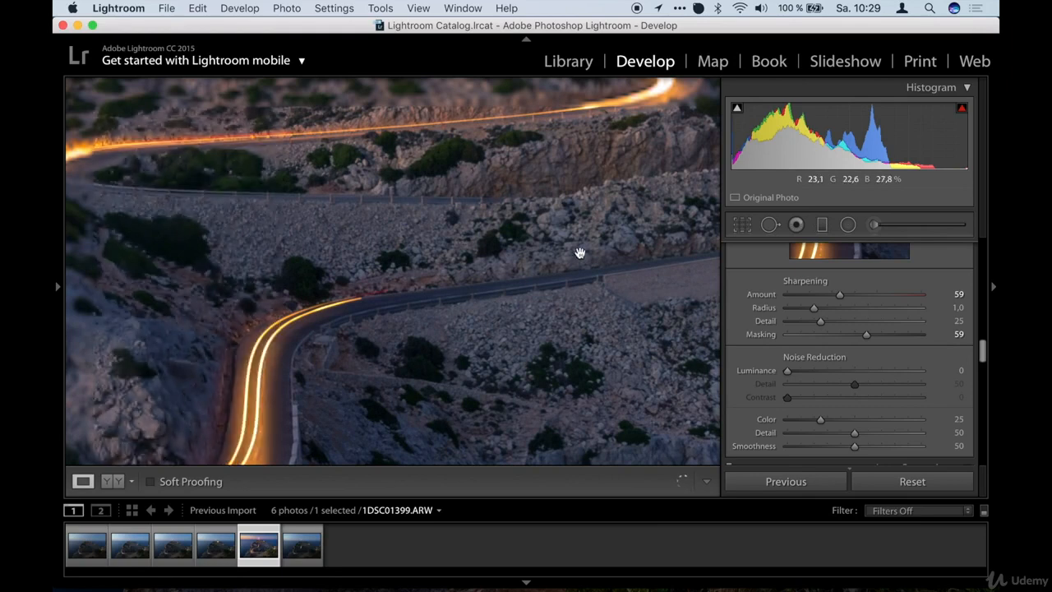
drag(580, 252, 411, 275)
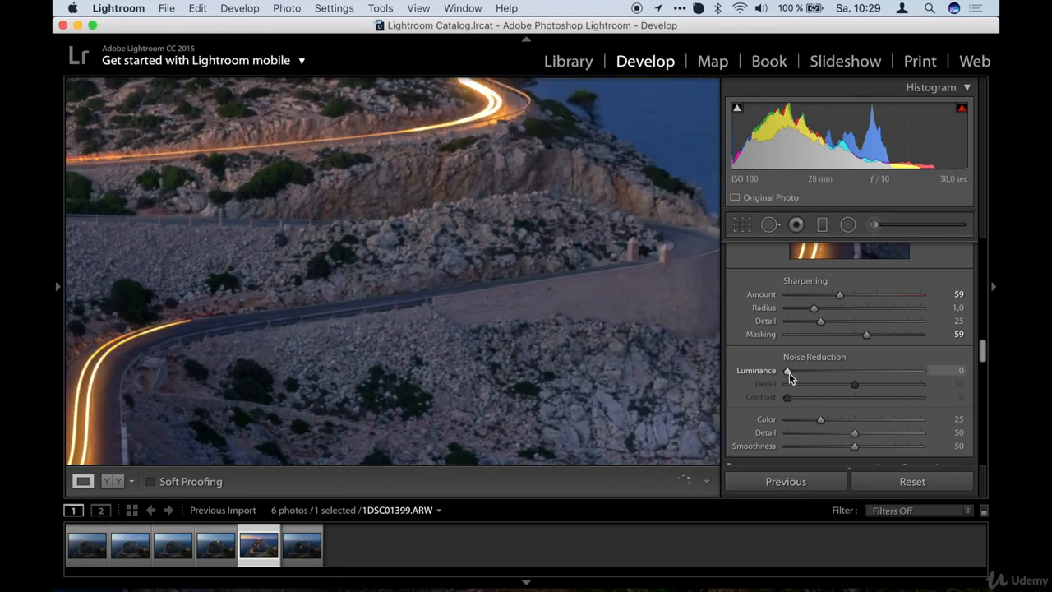
drag(788, 371, 798, 371)
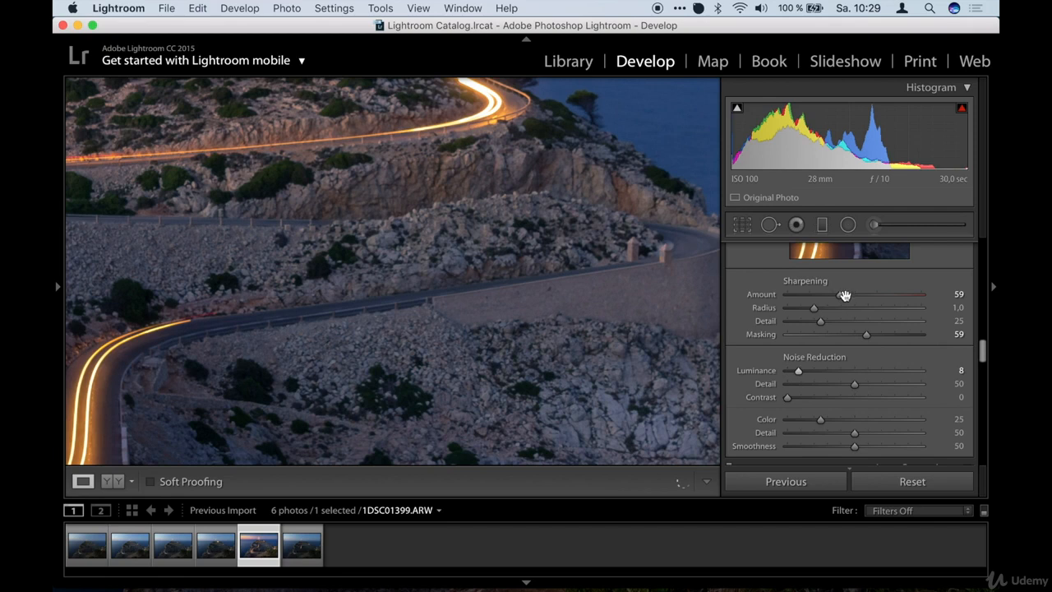
Set the sharpening amount to 71 and the color noise reduction to 41, checking the whole photo.
mouse_move(844, 295)
mouse_down()
mouse_move(862, 298)
mouse_move(850, 295)
mouse_up()
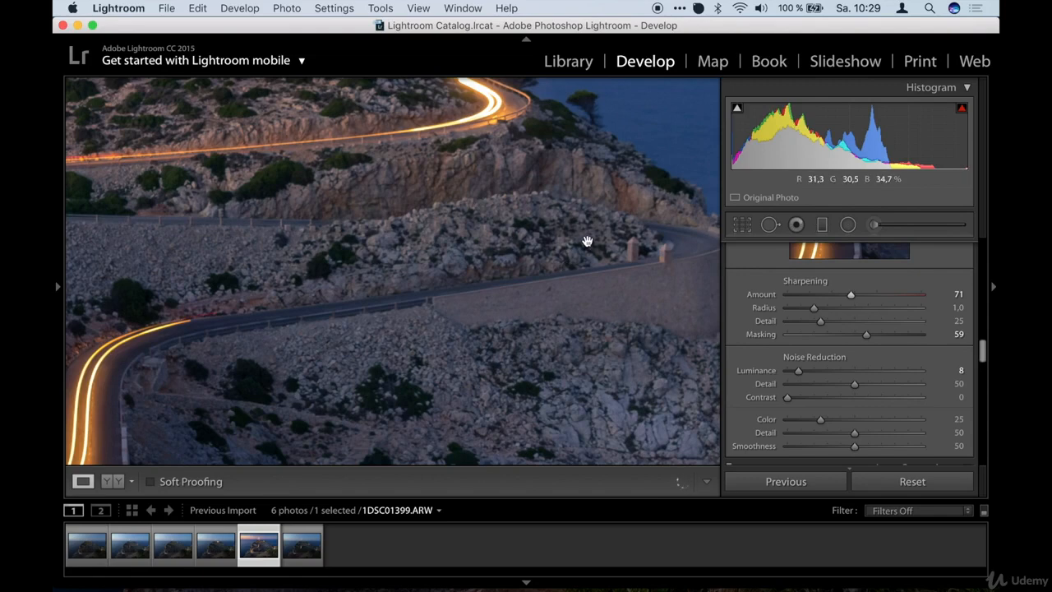
click(552, 219)
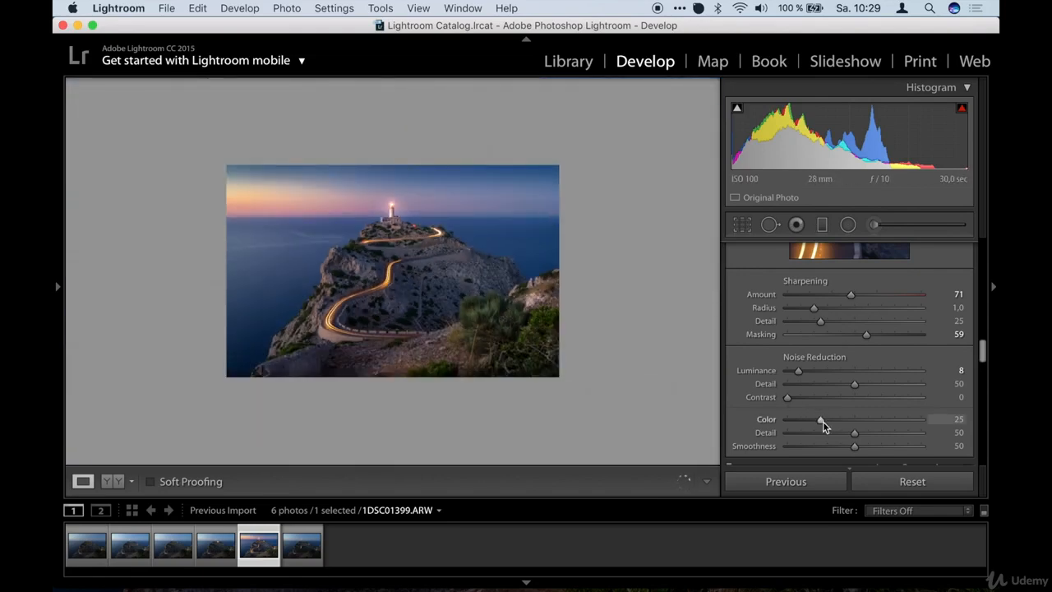
drag(826, 421, 846, 419)
key(z)
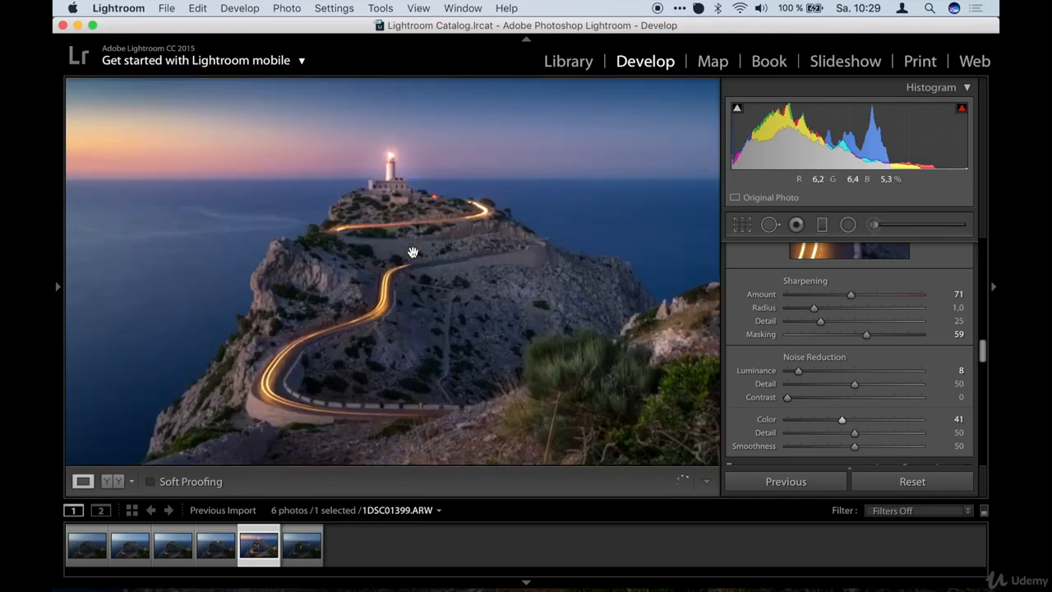
key(z)
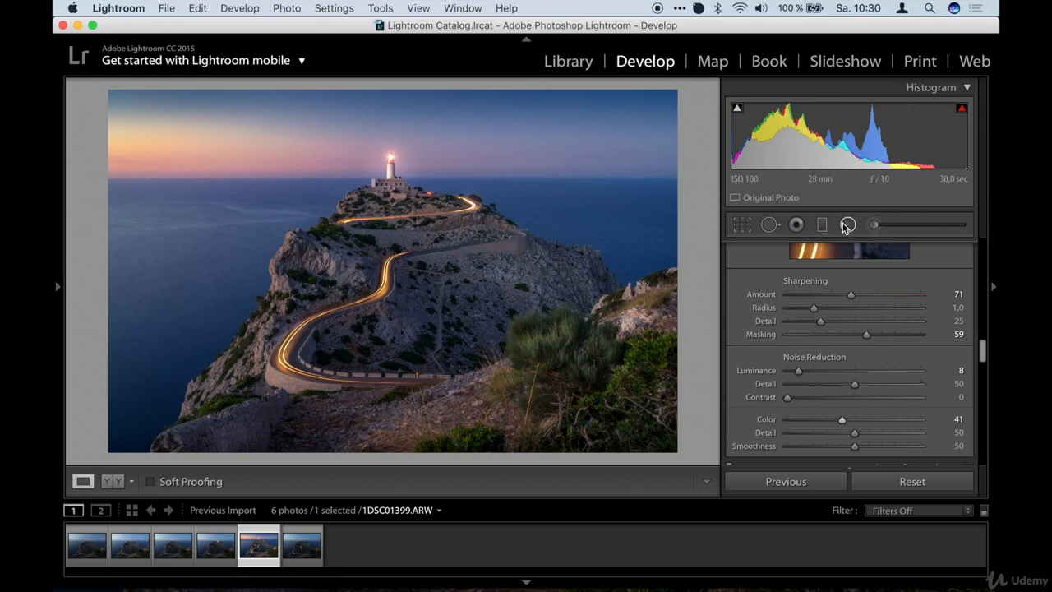
Narrow the existing radial filter around the lighthouse slightly and finish the Radial Filter.
key(shift+m)
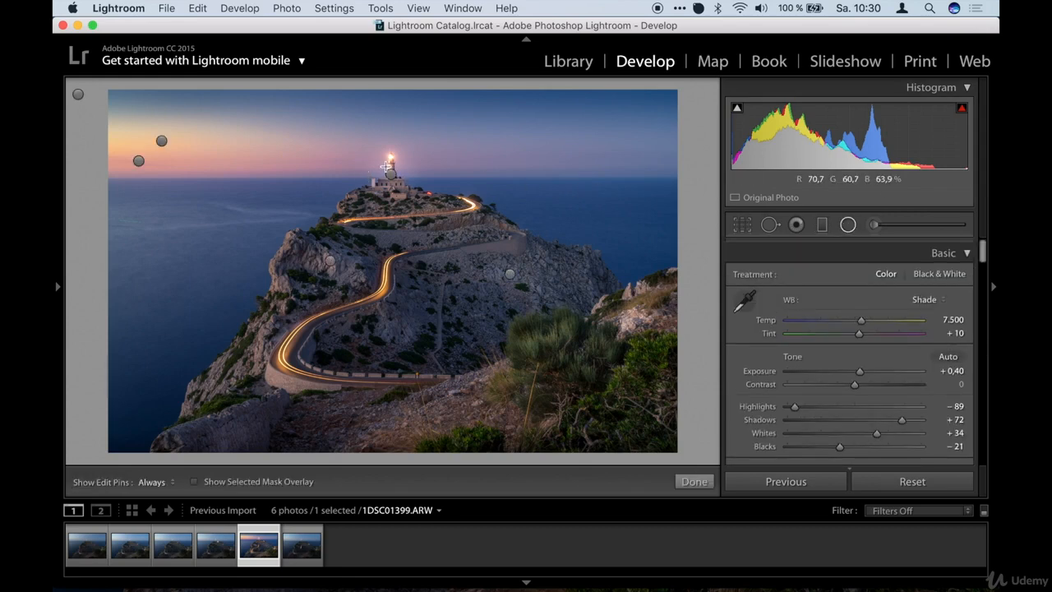
click(392, 172)
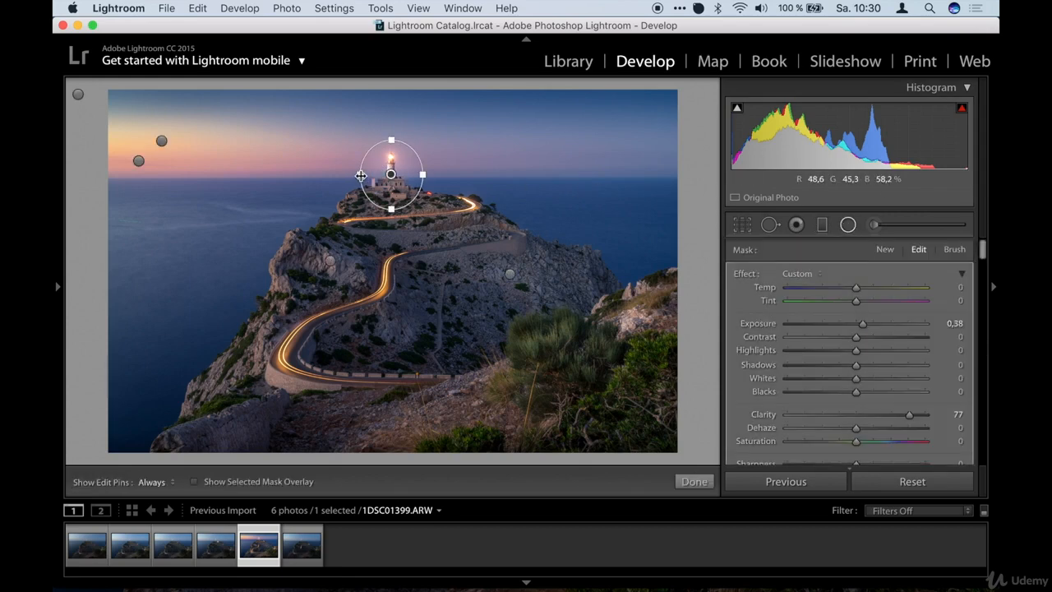
drag(365, 176, 367, 176)
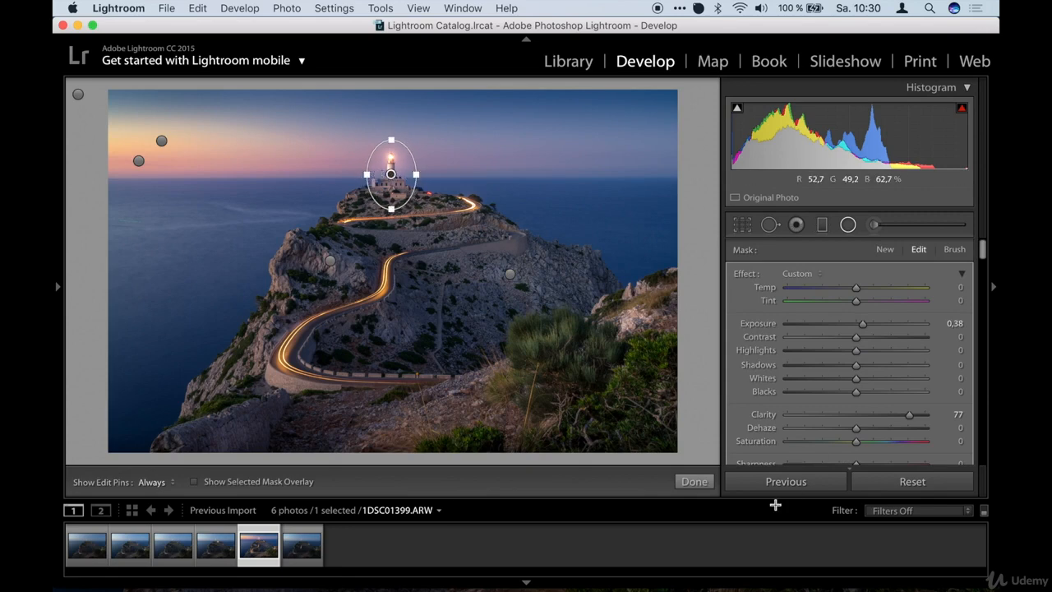
click(693, 482)
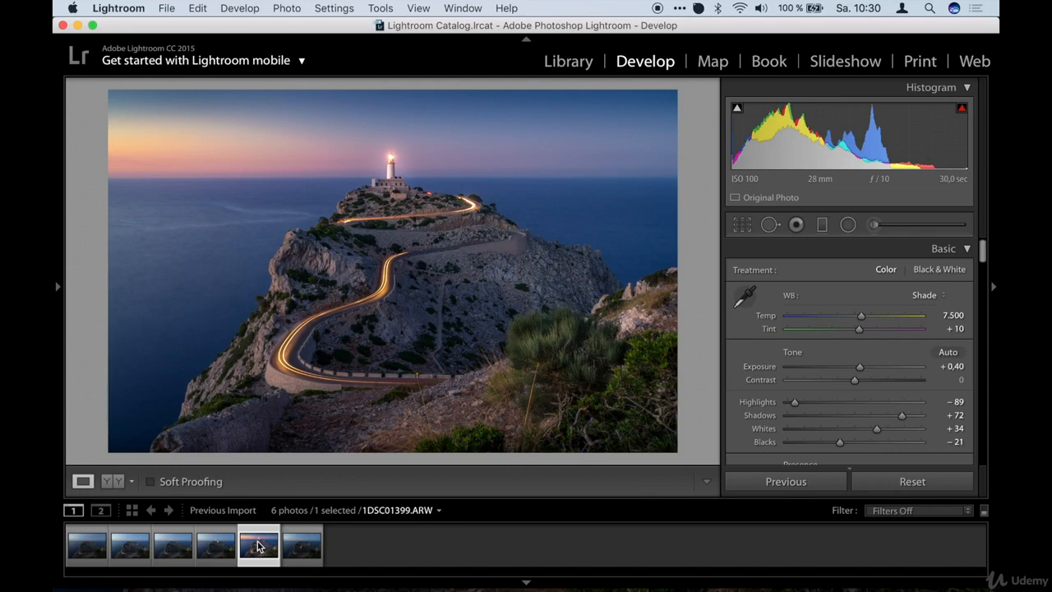
Copy all develop settings of the edited photo 1DSC01399.ARW, with every adjustment category included.
right_click(258, 548)
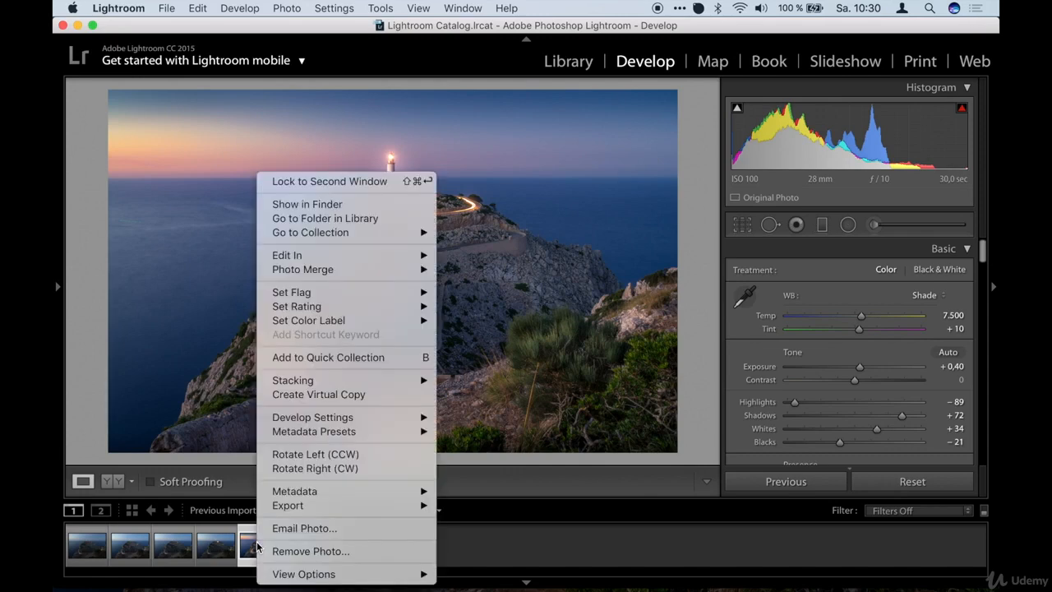
mouse_move(333, 423)
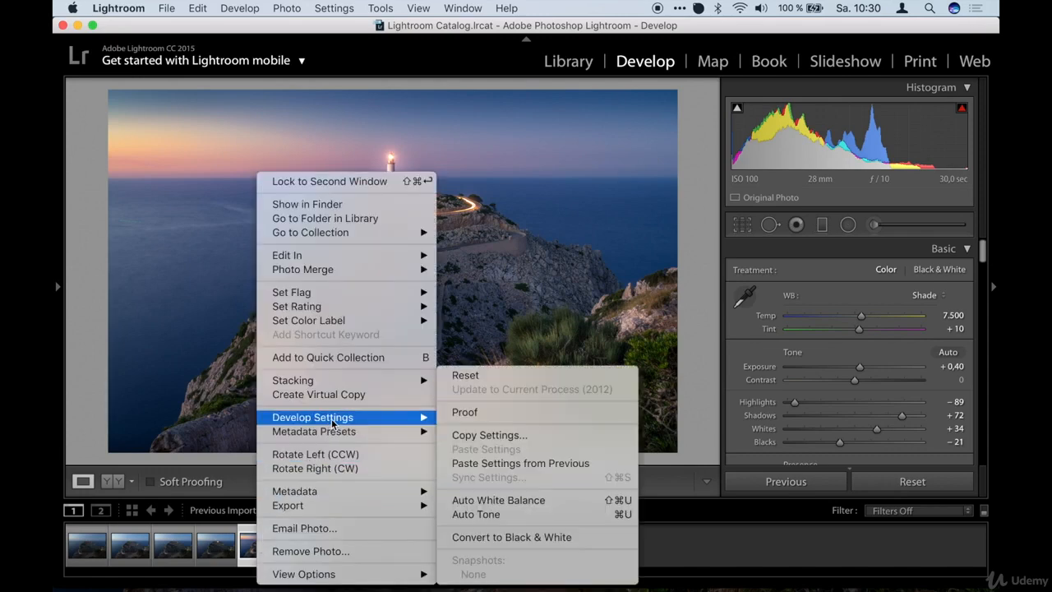
click(512, 436)
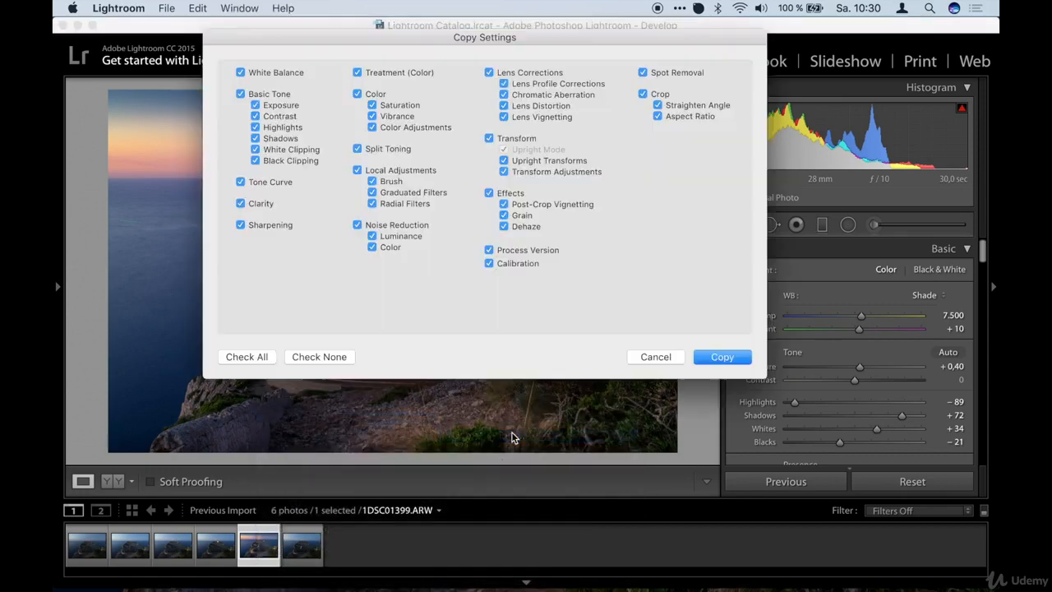
drag(529, 40, 530, 61)
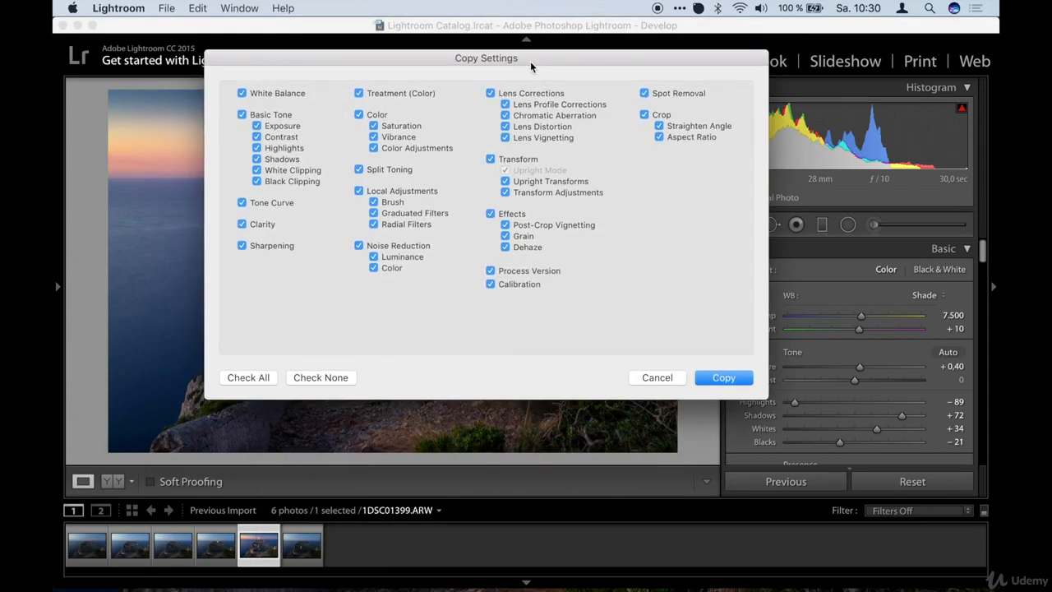
click(264, 375)
click(723, 378)
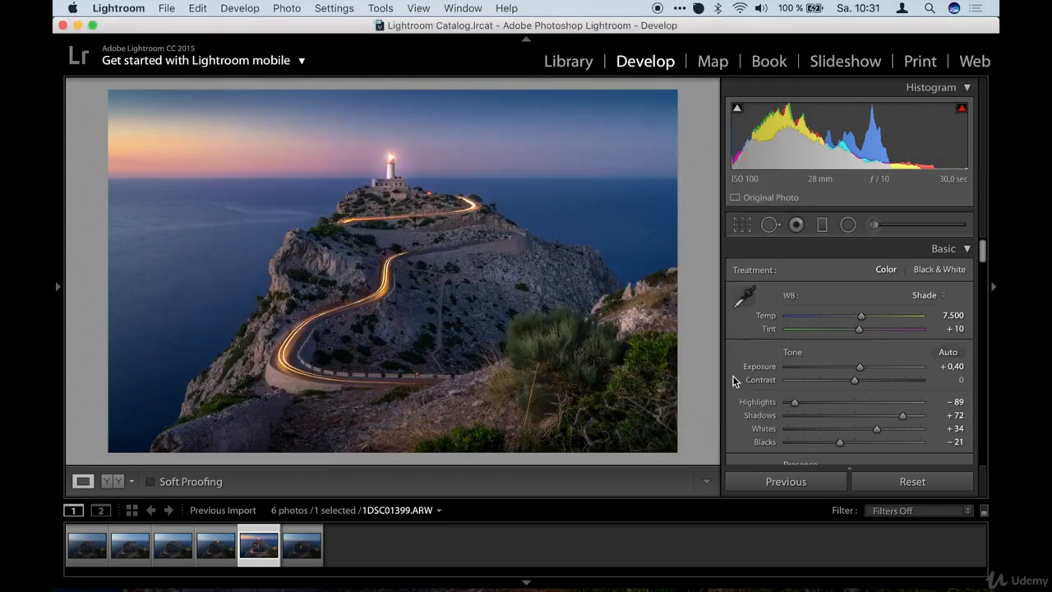
Paste the copied develop settings onto the five other lighthouse photos, leaving the edited one out of the selection.
click(89, 547)
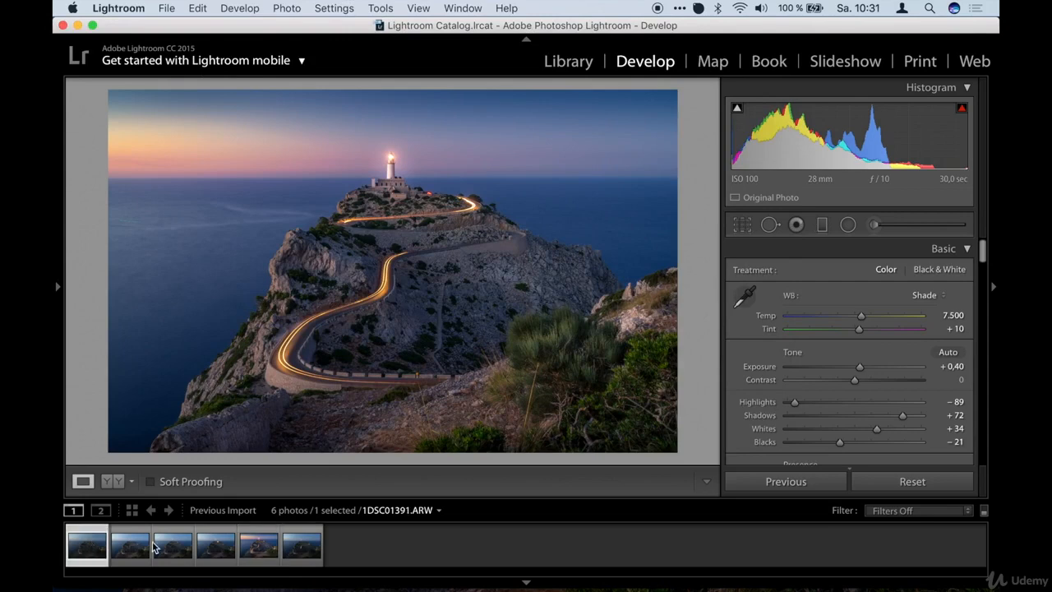
shift+click(210, 555)
super+click(319, 545)
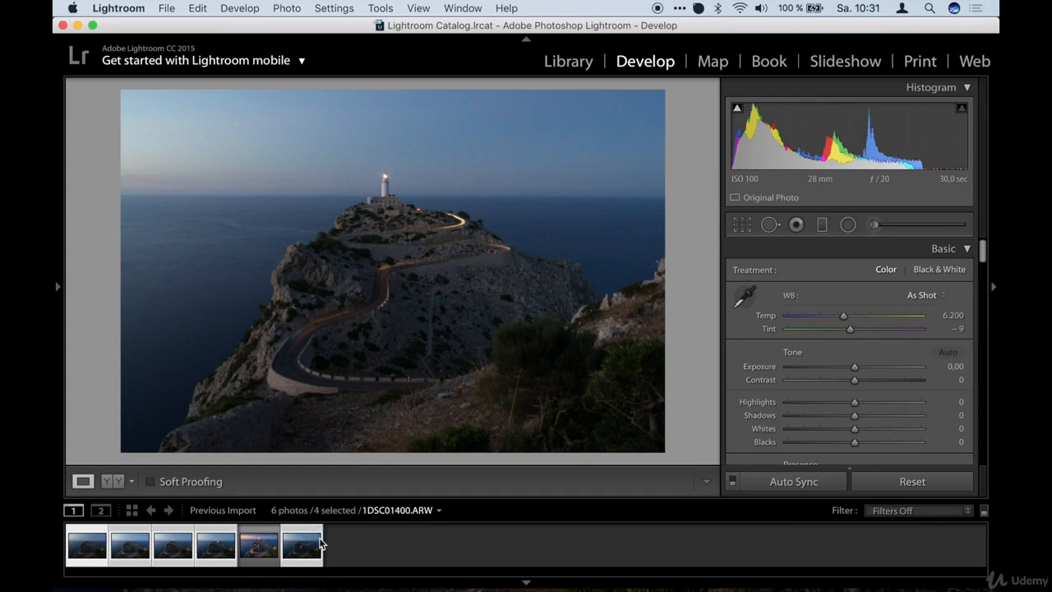
right_click(298, 548)
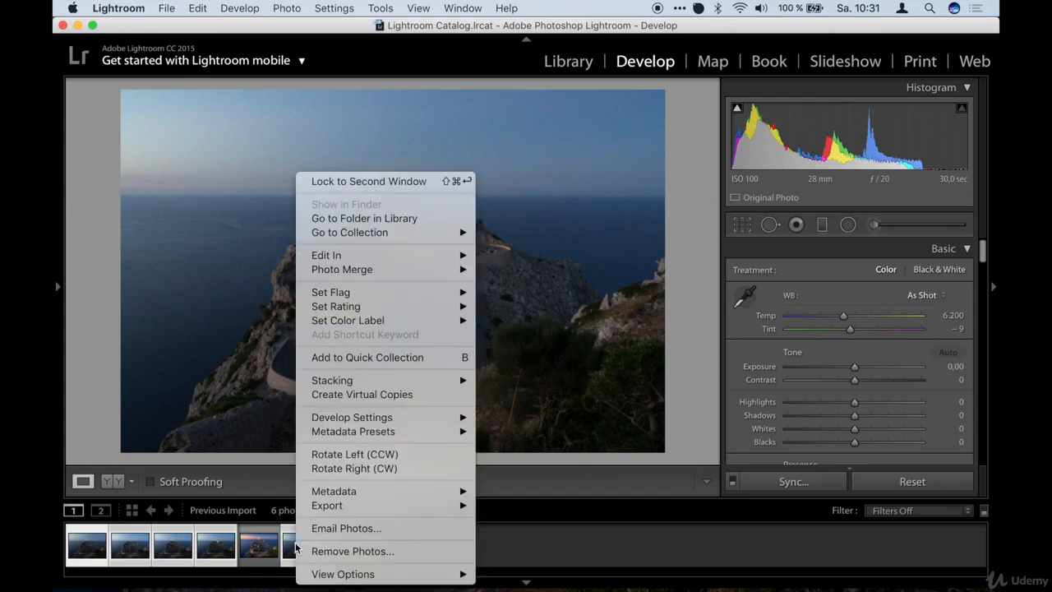
mouse_move(432, 421)
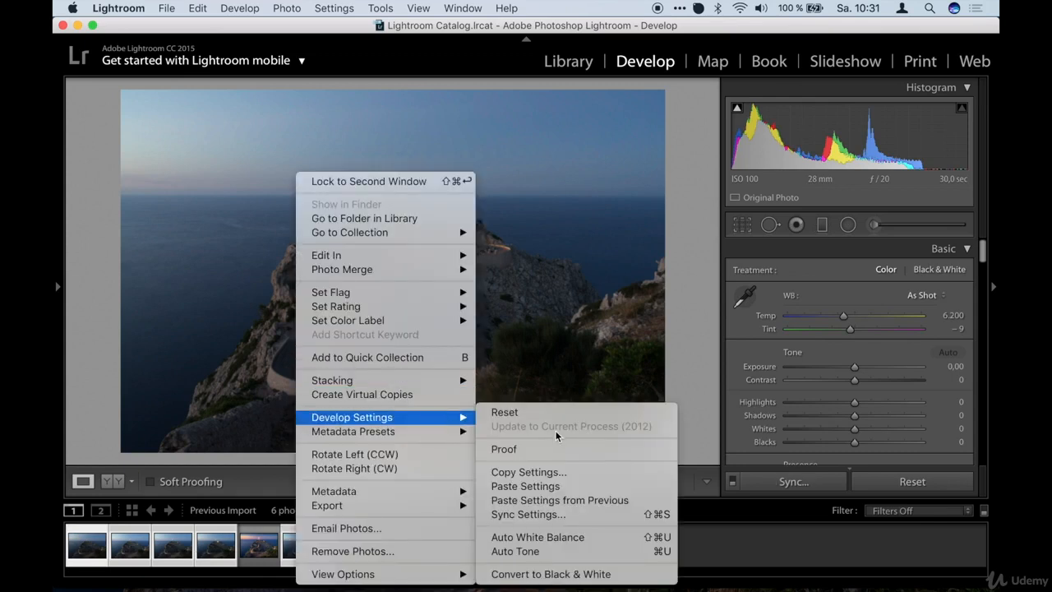
click(548, 486)
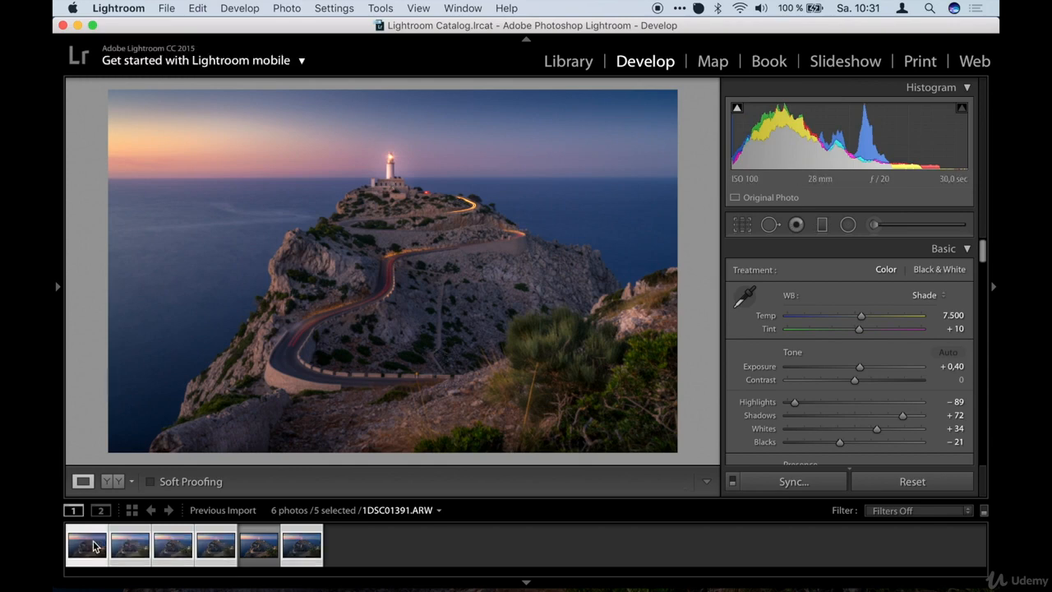
Add the originally edited photo to the selection and open all six photos as layers in Photoshop.
super+click(267, 553)
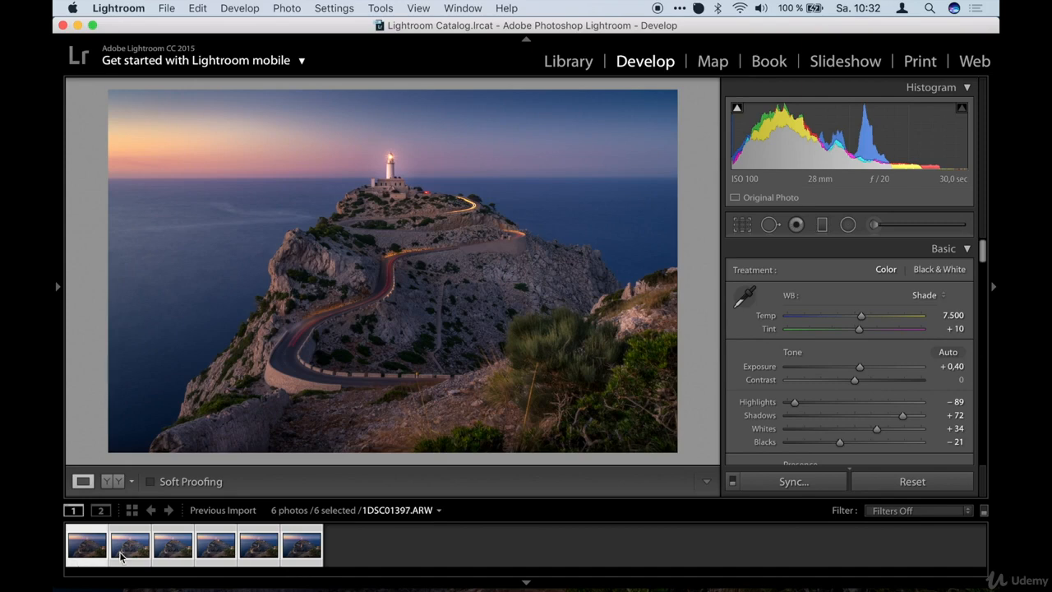
right_click(313, 552)
mouse_move(396, 256)
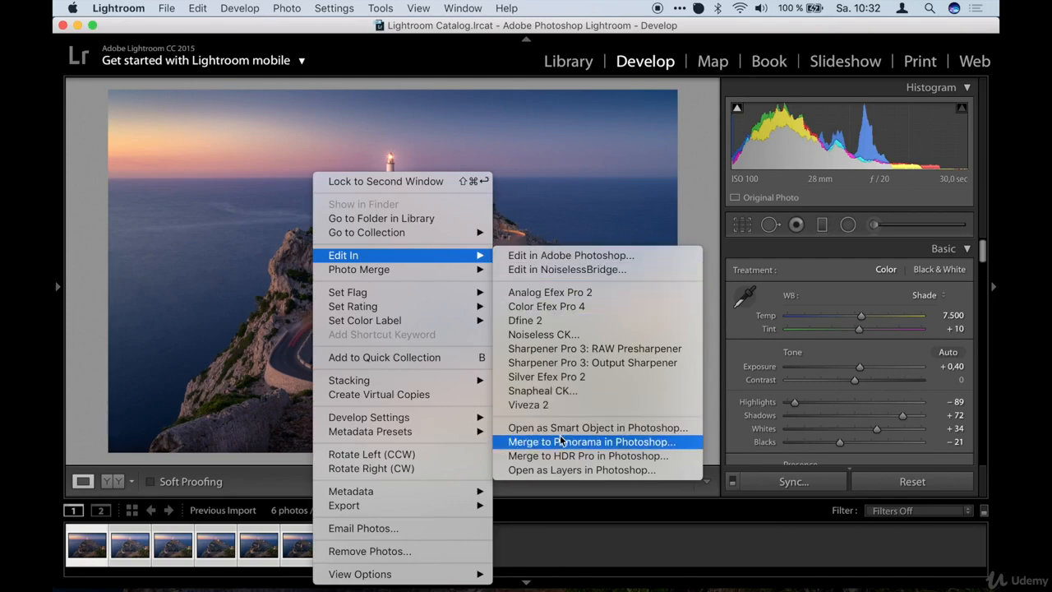
click(570, 471)
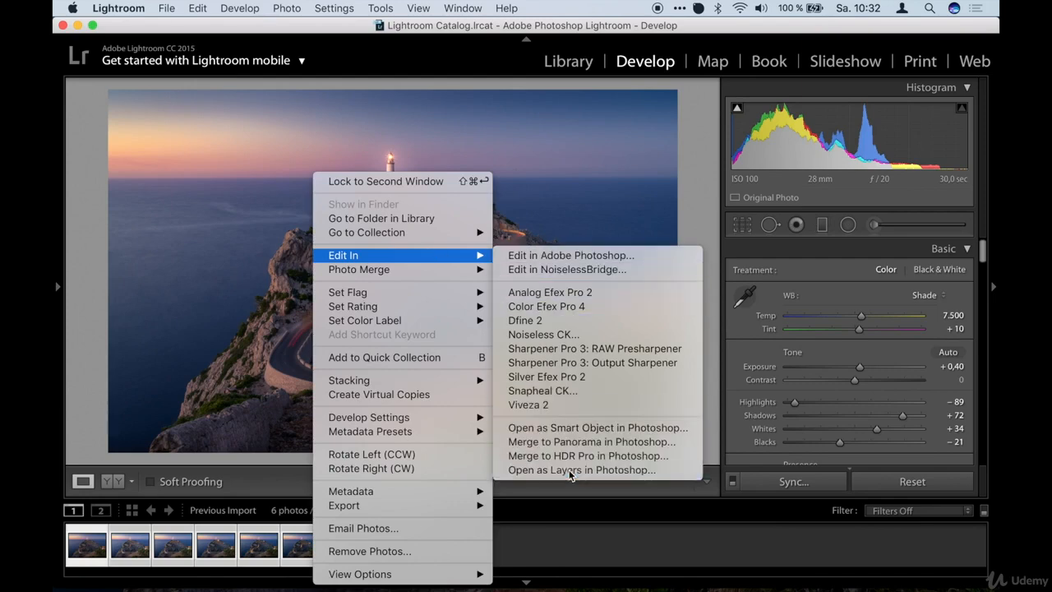